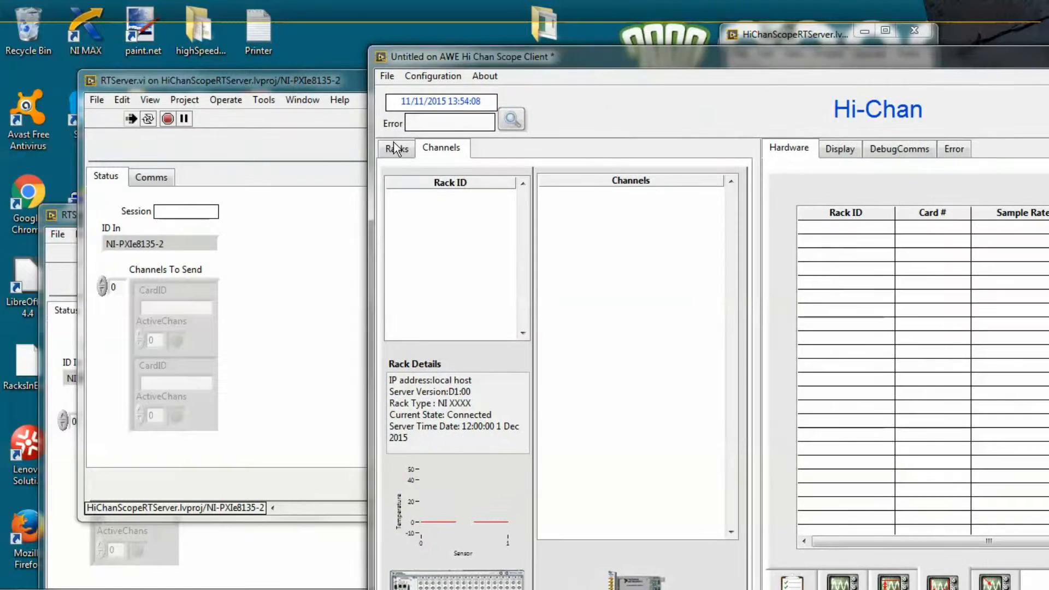
# Show the rack list in the maximized scope client and connect to racks NI-PXIe8135-1 and NI-PXIe8135-2
pyautogui.click(395, 145)
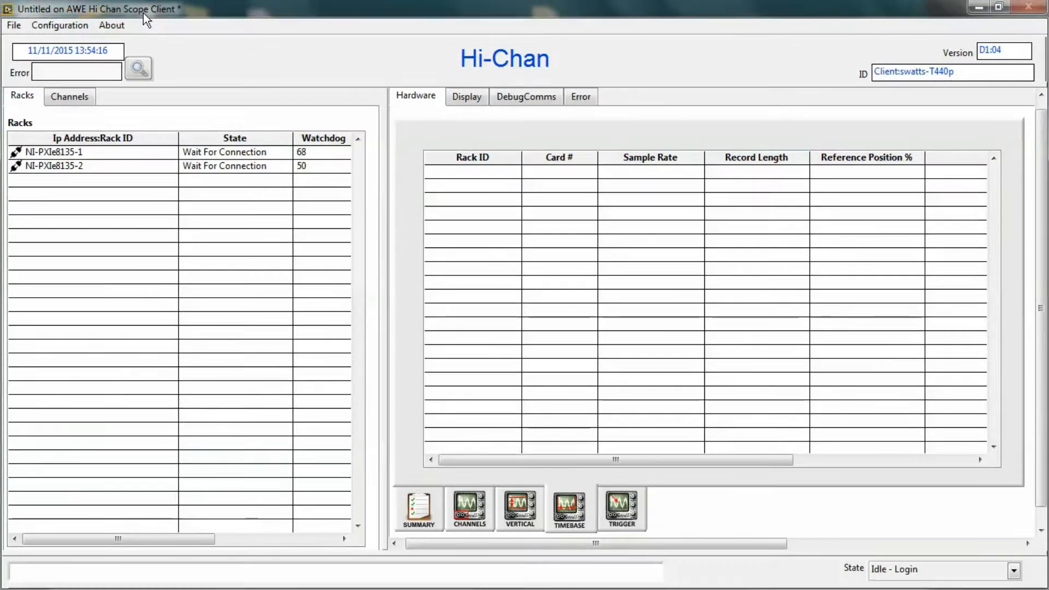
pyautogui.doubleClick(143, 13)
pyautogui.click(105, 153)
pyautogui.rightClick(105, 152)
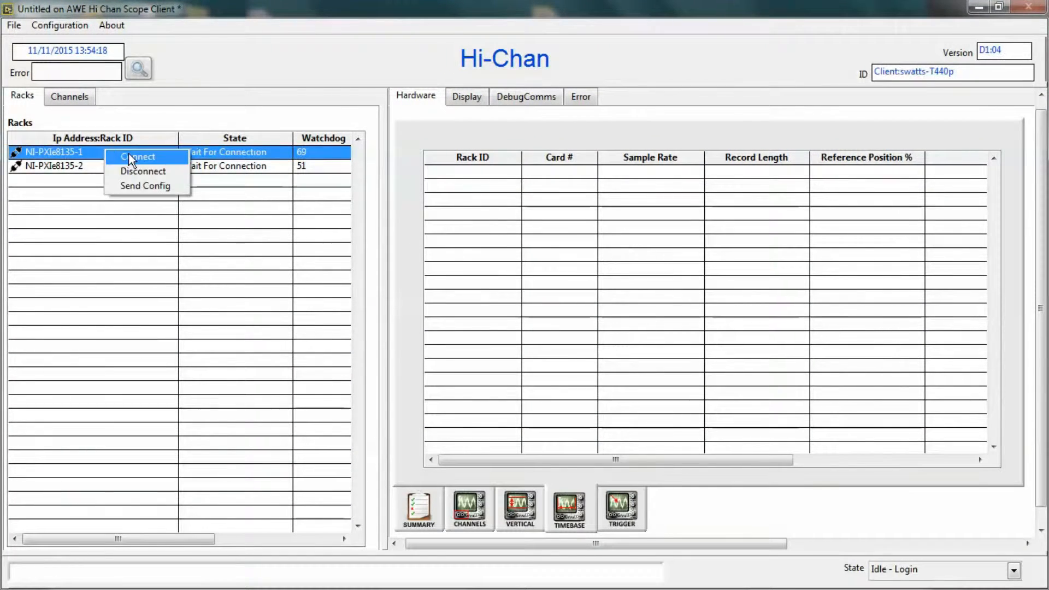
pyautogui.click(129, 152)
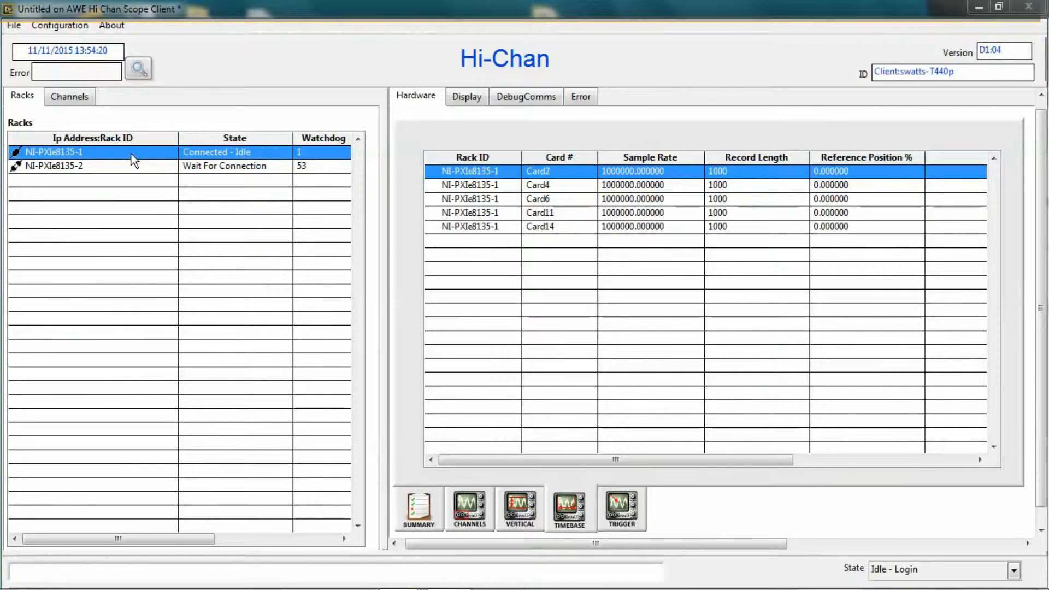
pyautogui.click(113, 169)
pyautogui.rightClick(113, 167)
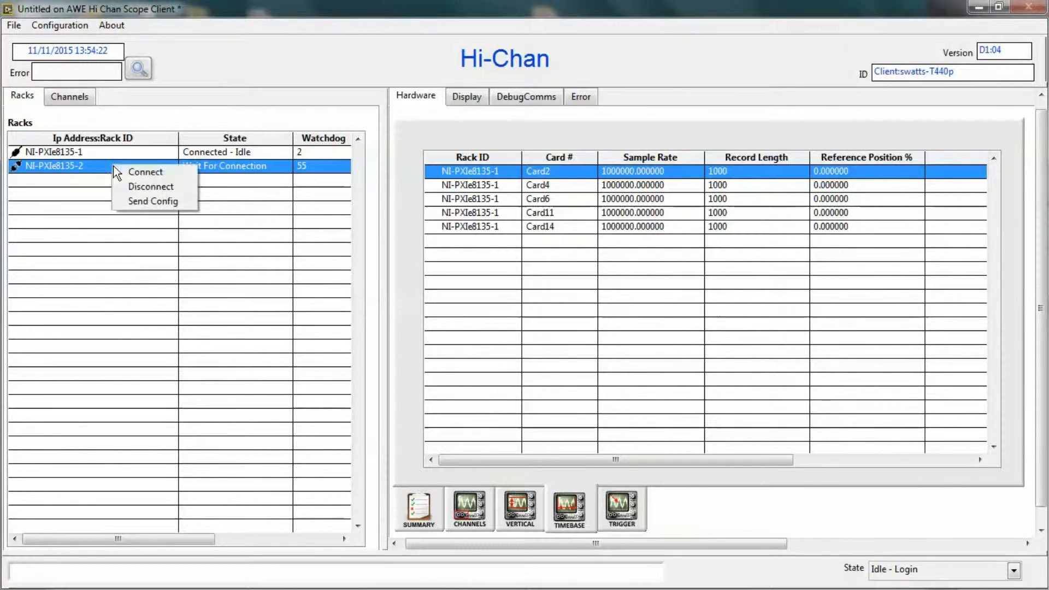
pyautogui.click(149, 174)
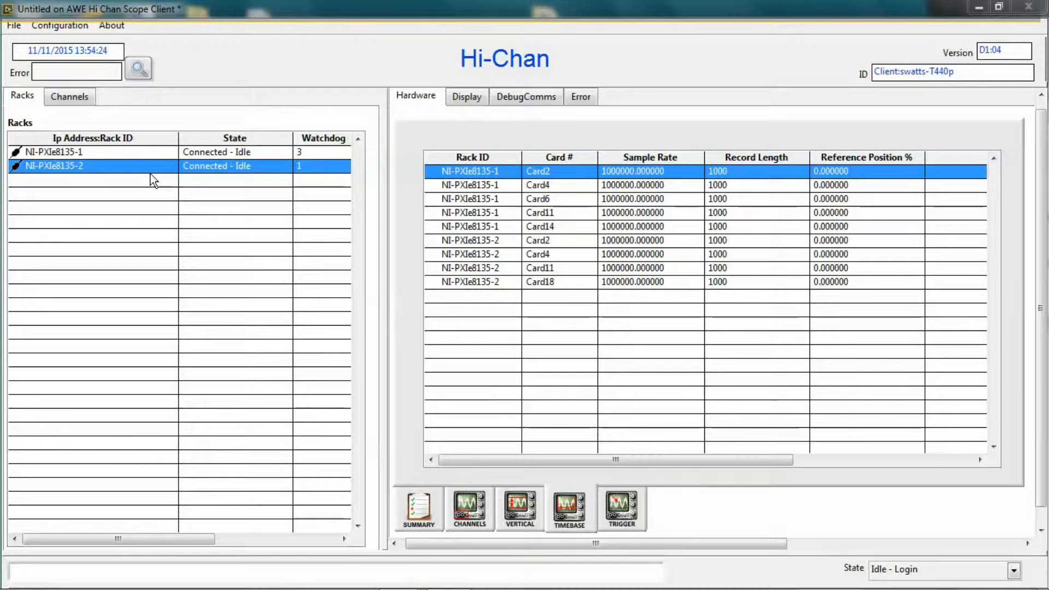
# Apply timebase settings to all cards of both racks: sample rate 1E+9 S/Sec, record length 10000 samples, reference position 50%
pyautogui.click(667, 282)
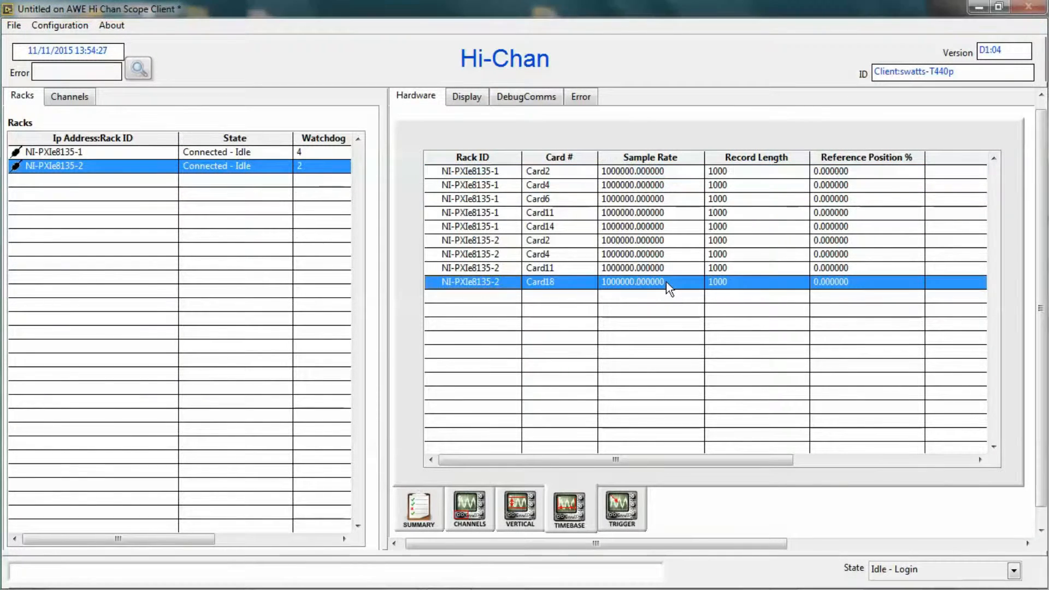
pyautogui.keyDown('shift'); pyautogui.click(651, 171); pyautogui.keyUp('shift')
pyautogui.rightClick(651, 169)
pyautogui.click(674, 178)
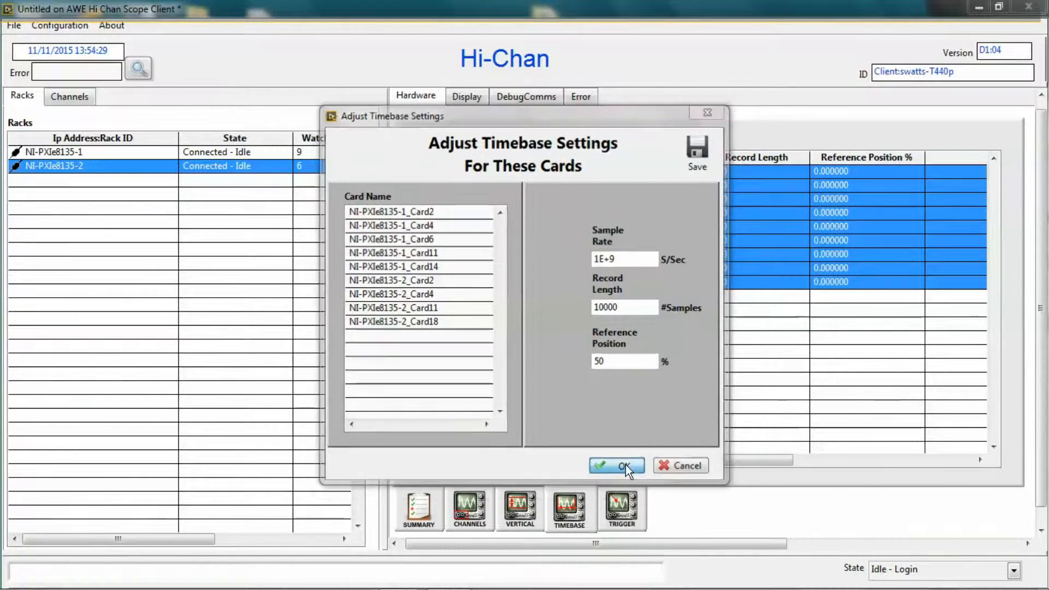
pyautogui.click(625, 464)
# Enable all channels with vertical range ±5 V, offset 0 V, DC coupling, probe attenuation 1 and 50 Ohms input impedance
pyautogui.click(528, 525)
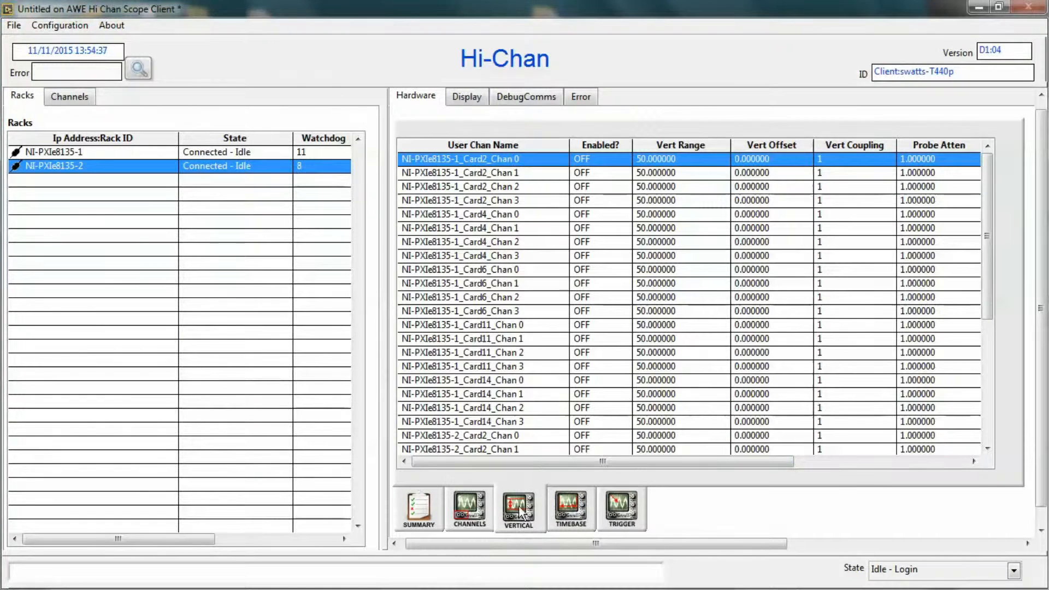
pyautogui.hotkey('shift', 'Down')
pyautogui.hotkey('shift', 'Down')
pyautogui.hotkey('shift', 'Down')
pyautogui.hotkey('shift', 'Down')
pyautogui.hotkey('shift', 'Down')
pyautogui.hotkey('shift', 'Down')
pyautogui.hotkey('shift', 'Down')
pyautogui.hotkey('shift', 'Down')
pyautogui.hotkey('shift', 'Down')
pyautogui.hotkey('shift', 'Down')
pyautogui.hotkey('shift', 'Down')
pyautogui.hotkey('shift', 'Down')
pyautogui.hotkey('shift', 'Down')
pyautogui.hotkey('shift', 'Down')
pyautogui.hotkey('shift', 'Down')
pyautogui.hotkey('shift', 'Down')
pyautogui.hotkey('shift', 'Down')
pyautogui.hotkey('shift', 'Down')
pyautogui.hotkey('shift', 'Down')
pyautogui.hotkey('shift', 'Down')
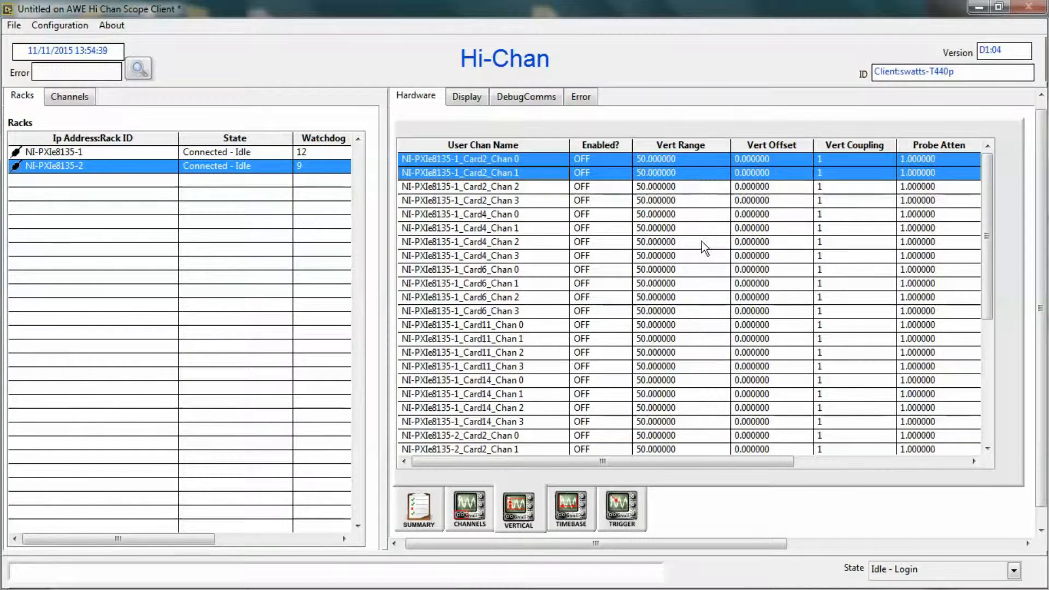
pyautogui.rightClick(706, 283)
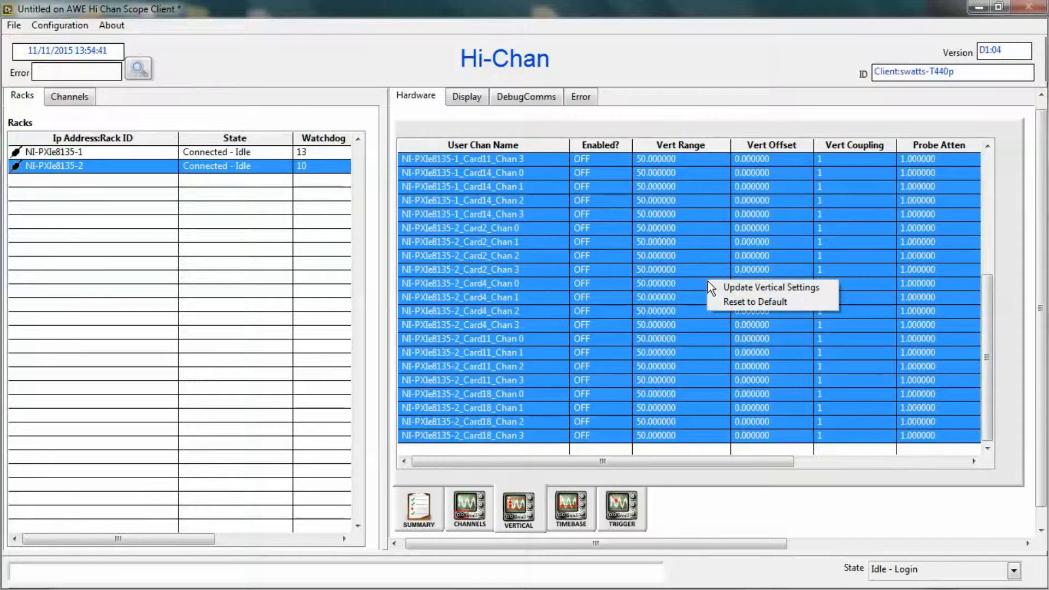
pyautogui.click(731, 285)
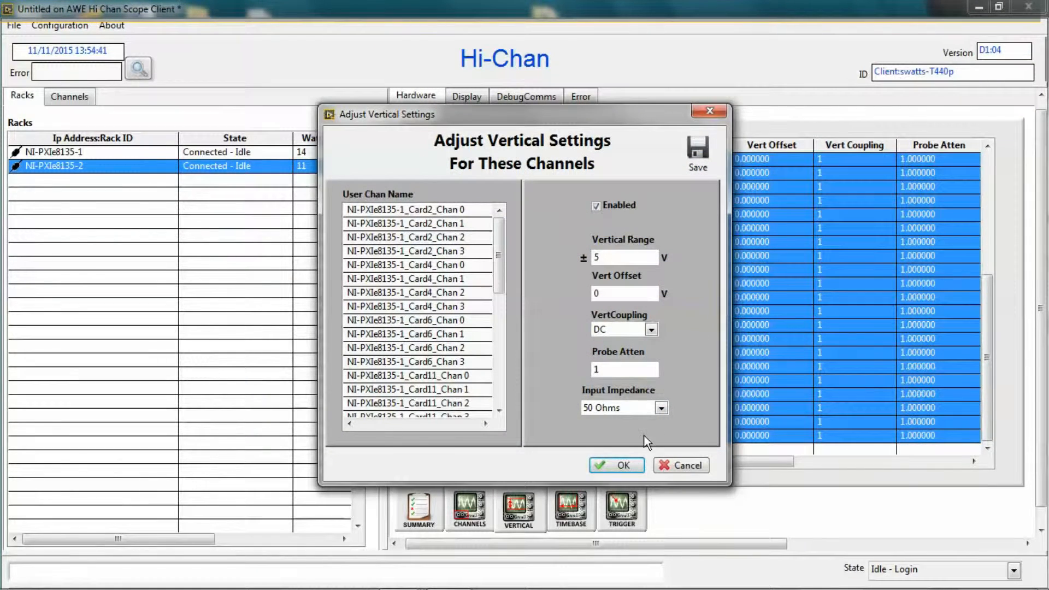
pyautogui.click(617, 465)
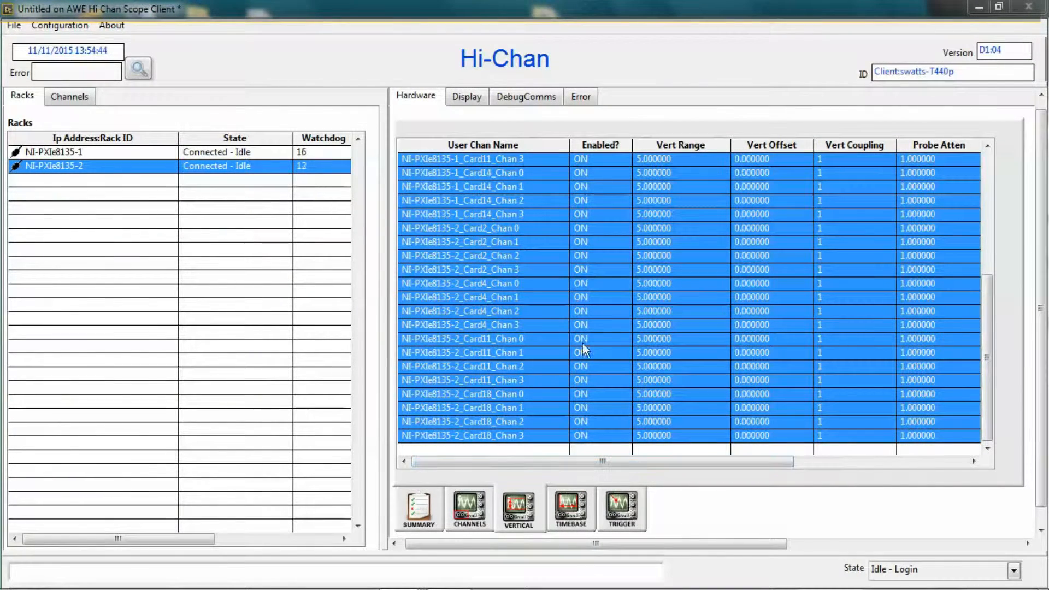
# Bring up the waveform display and channel list, and rename user channel NI-PXIe8135-1_Card2_Chan 0 as "Slave Chan 0"
pyautogui.click(466, 96)
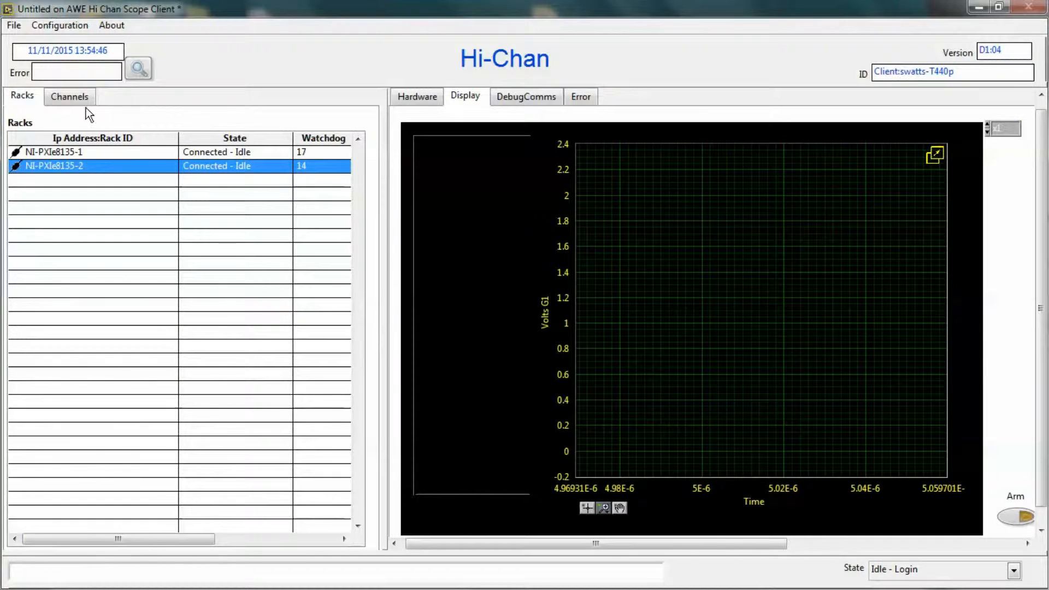
pyautogui.click(81, 96)
pyautogui.click(245, 140)
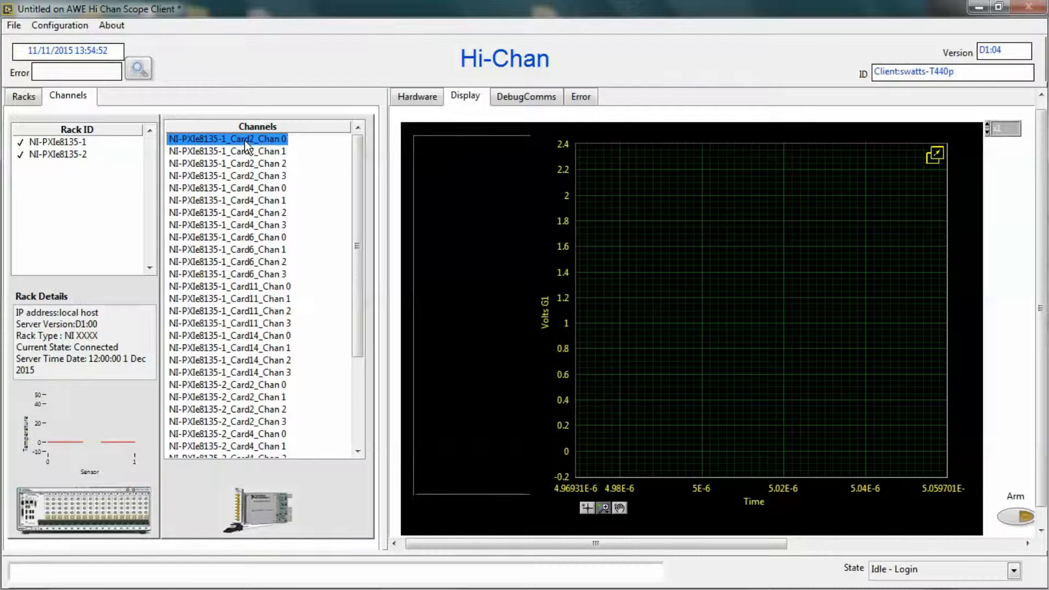
pyautogui.rightClick(247, 146)
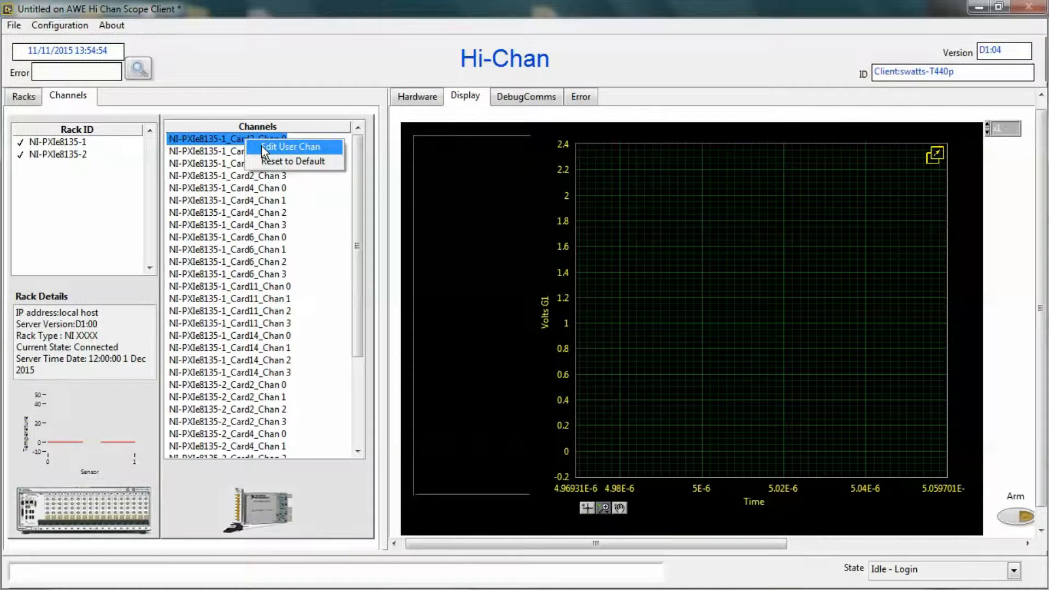
pyautogui.click(262, 145)
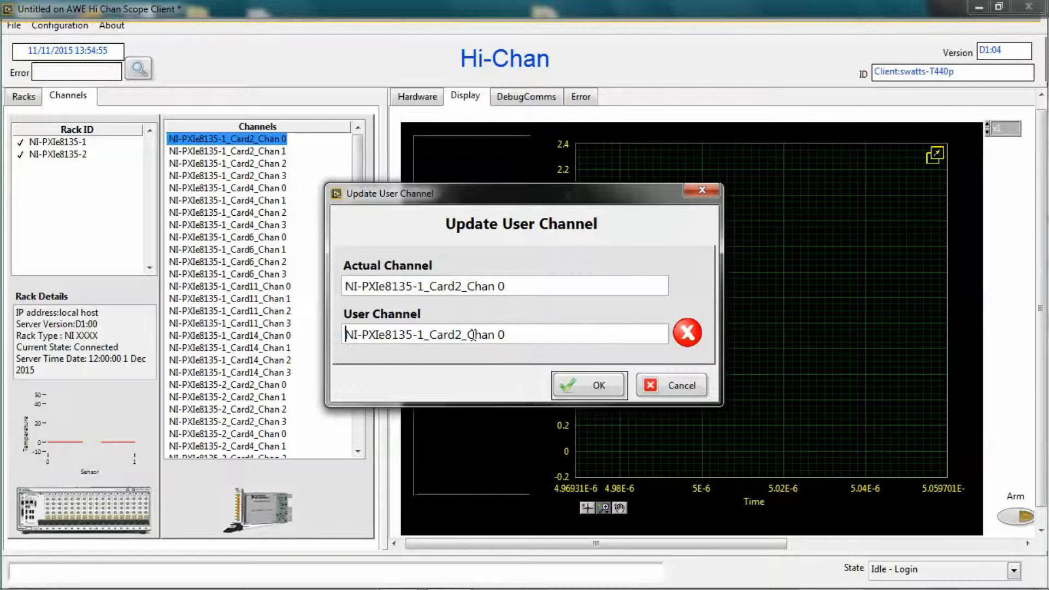
pyautogui.moveTo(469, 334); pyautogui.dragTo(335, 332)
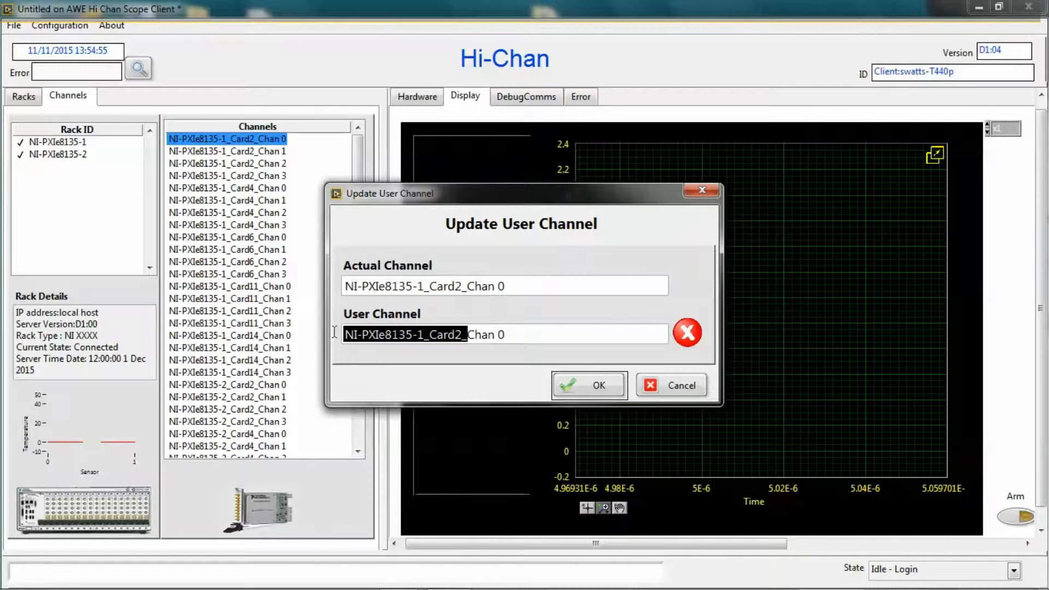
pyautogui.write('Slave')
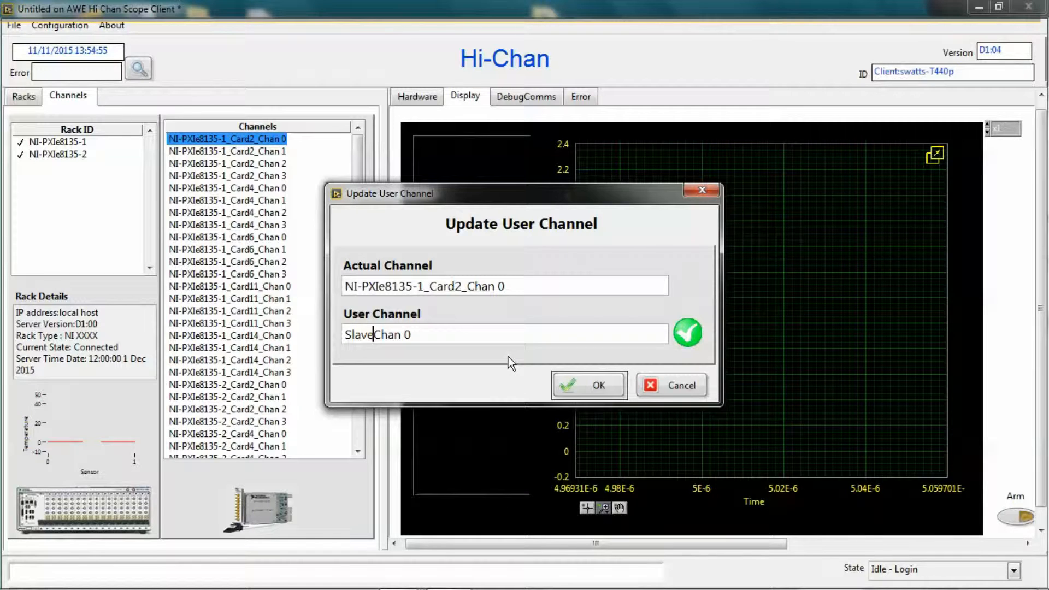
pyautogui.click(572, 383)
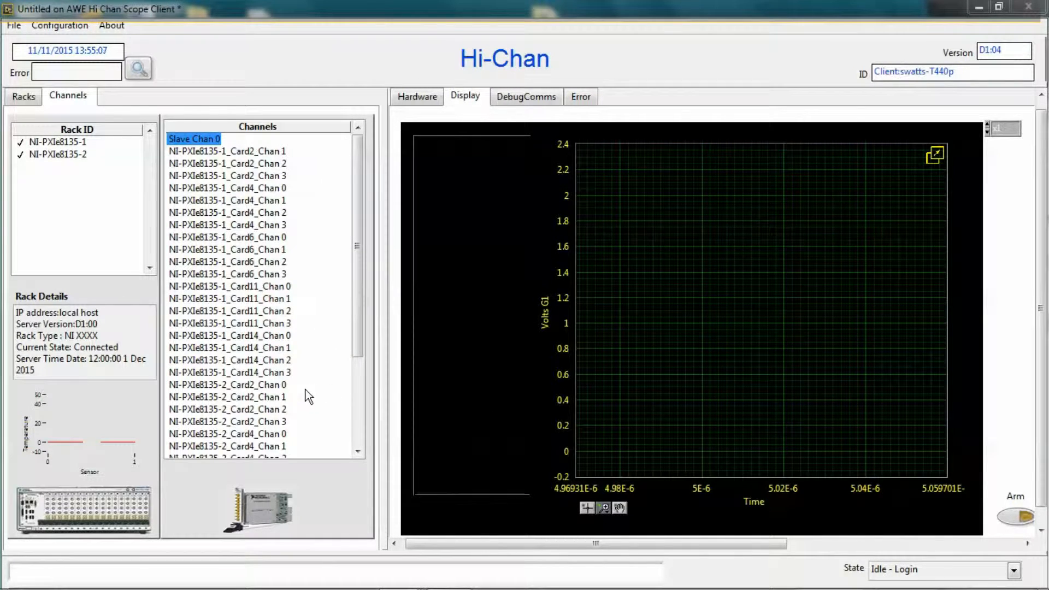
# Rename user channel "Slave Chan 0" as "Slave Start Chan" and copy the new name for reuse
pyautogui.rightClick(204, 137)
pyautogui.click(251, 142)
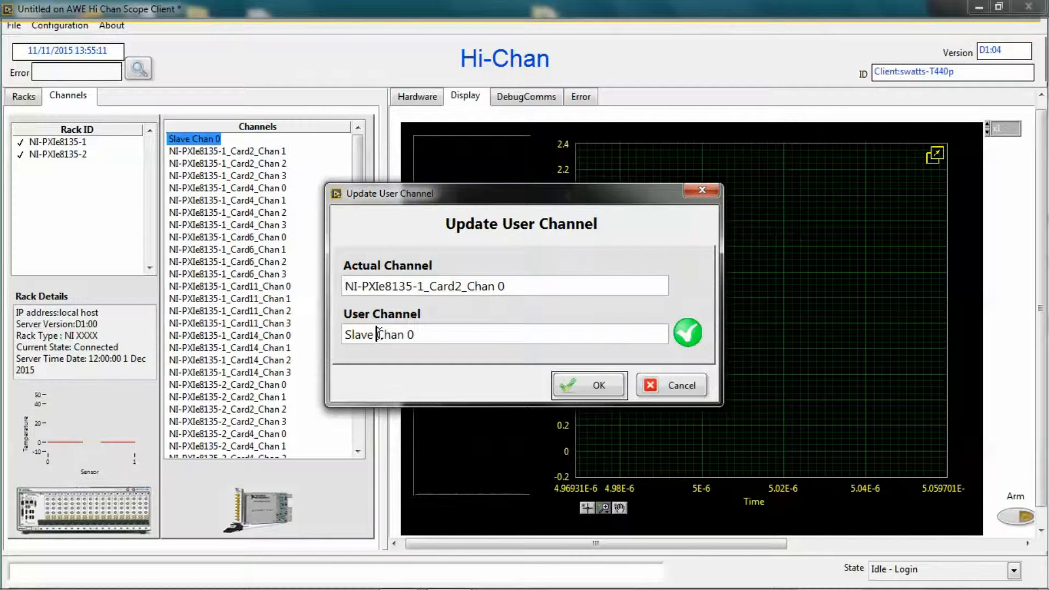
pyautogui.write('Start')
pyautogui.moveTo(442, 338); pyautogui.dragTo(318, 336)
pyautogui.click(615, 379)
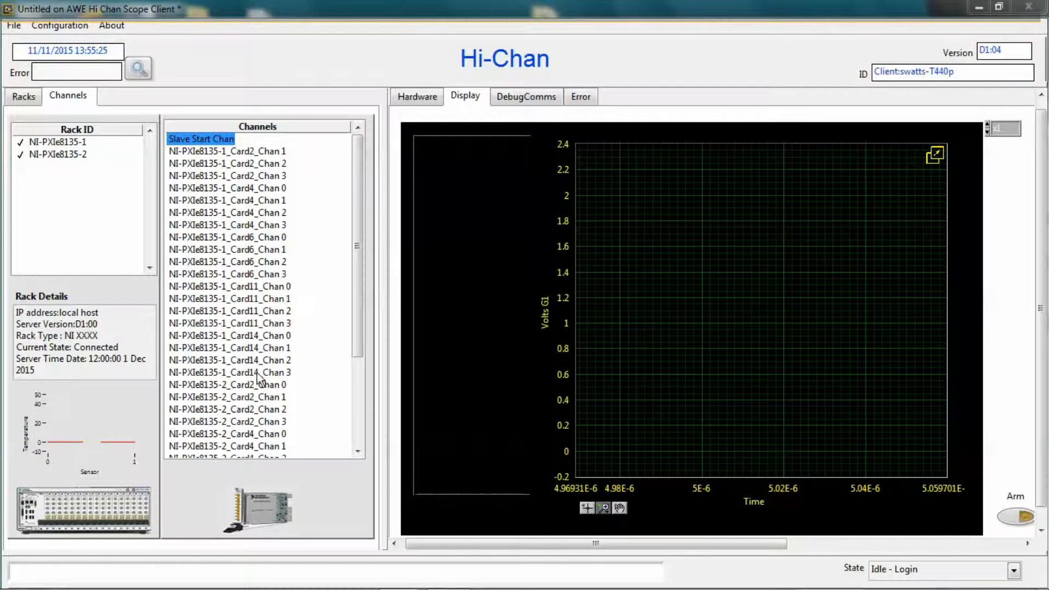
# Rename user channel NI-PXIe8135-1_Card14_Chan 0 as "Slave End Chan", reusing the copied name
pyautogui.rightClick(266, 338)
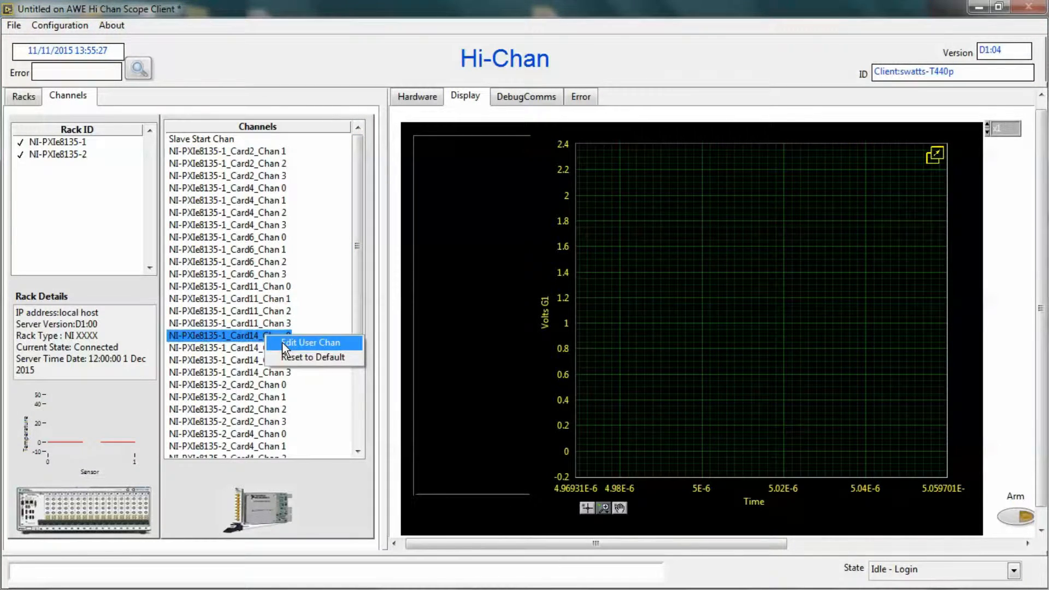
pyautogui.click(309, 340)
pyautogui.hotkey('ctrl', 'v')
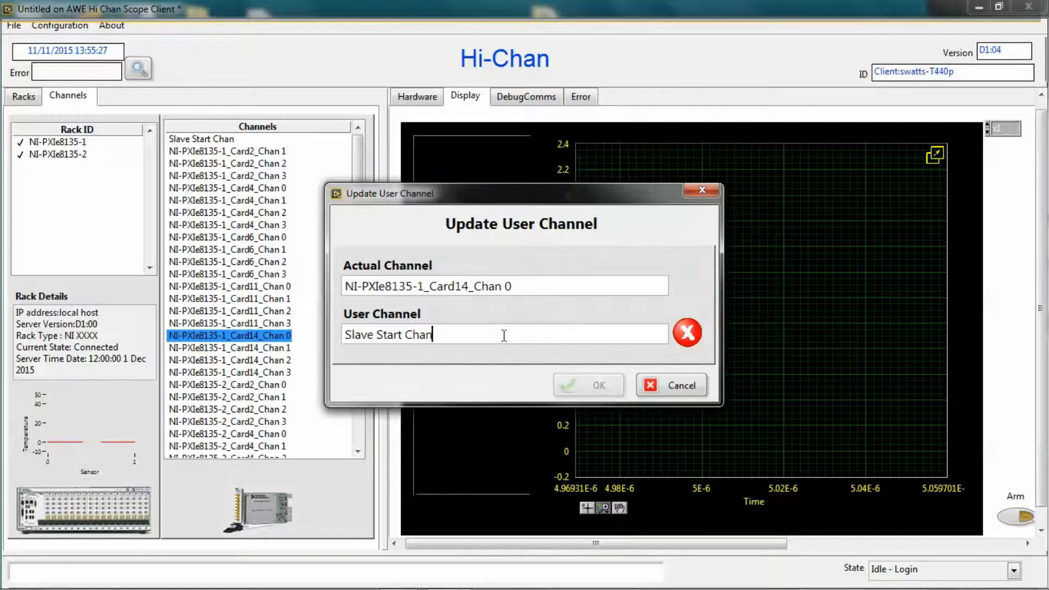
pyautogui.doubleClick(398, 333)
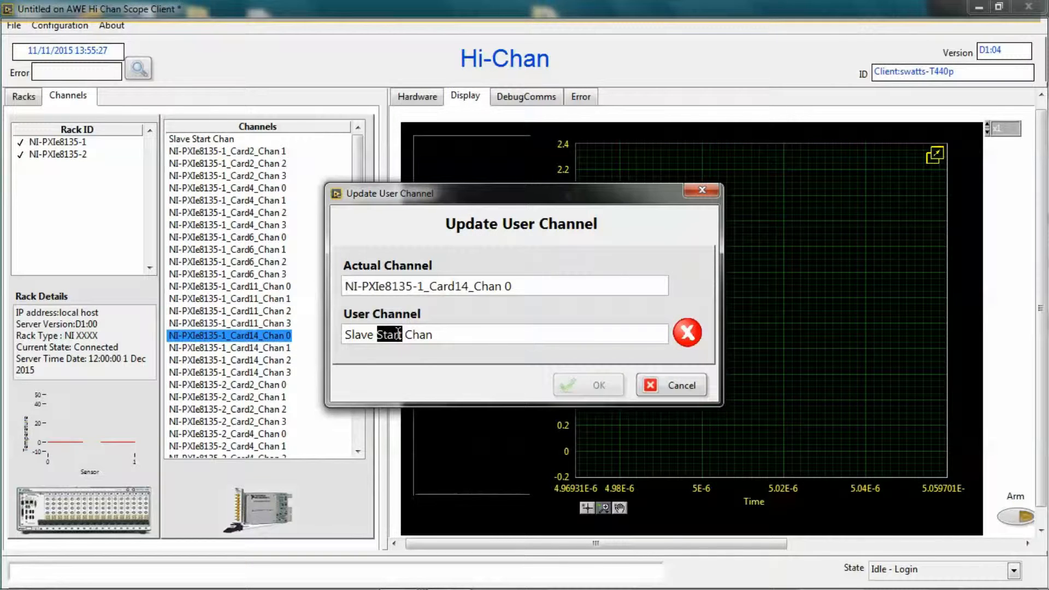
pyautogui.write('End')
pyautogui.click(598, 385)
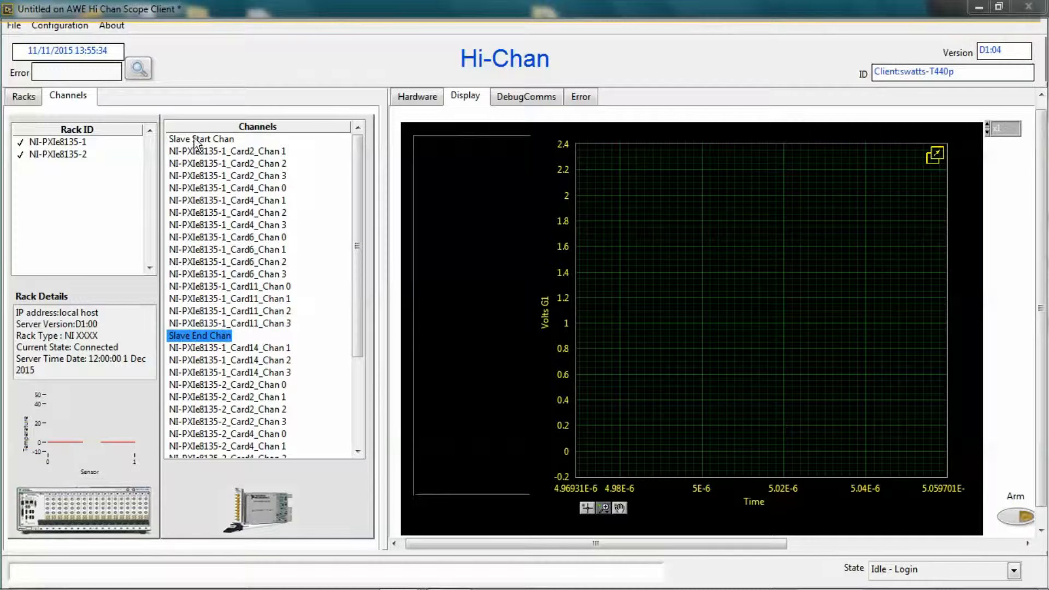
# Add Slave Start Chan and Slave End Chan to the waveform graph and autoscale its time axis to the full record
pyautogui.moveTo(197, 141); pyautogui.dragTo(446, 158)
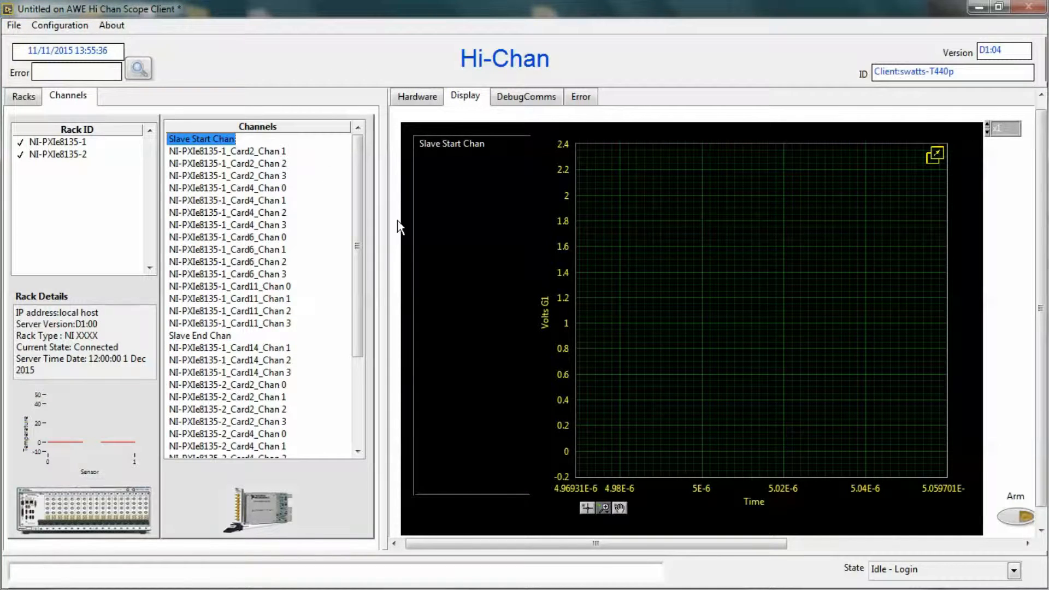
pyautogui.moveTo(210, 334); pyautogui.dragTo(456, 185)
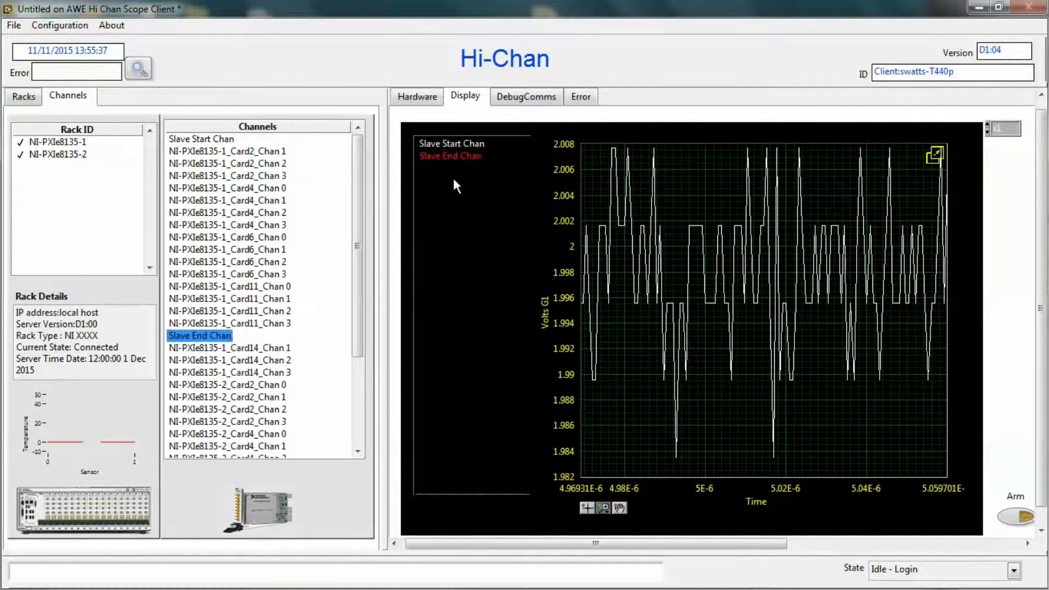
pyautogui.rightClick(776, 270)
pyautogui.click(832, 376)
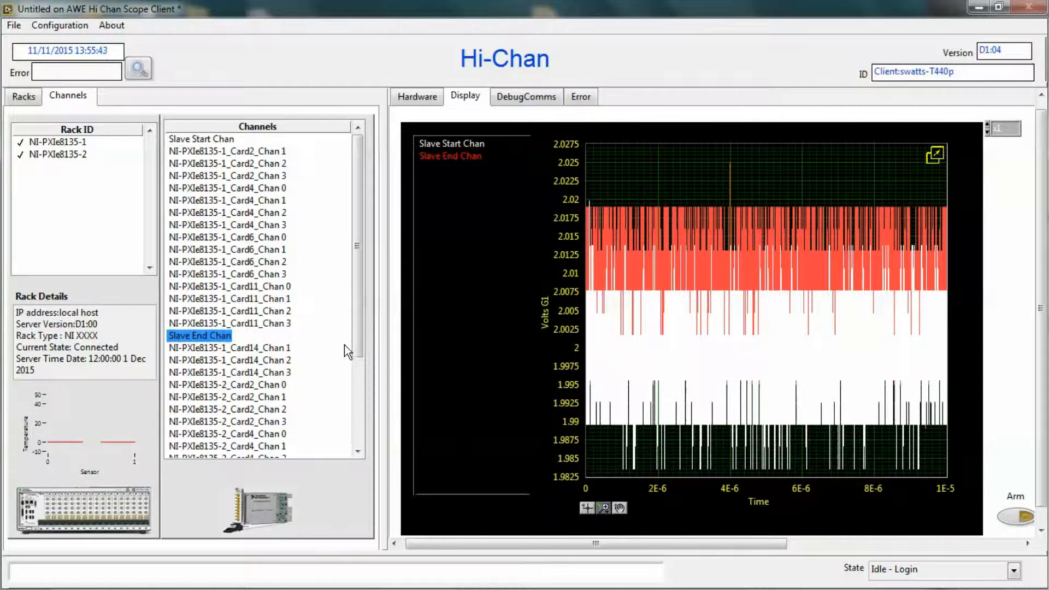
# Rename user channel NI-PXIe8135-2_Card2_Chan 0 as "Master Start Chan" and add it to the waveform graph
pyautogui.rightClick(264, 385)
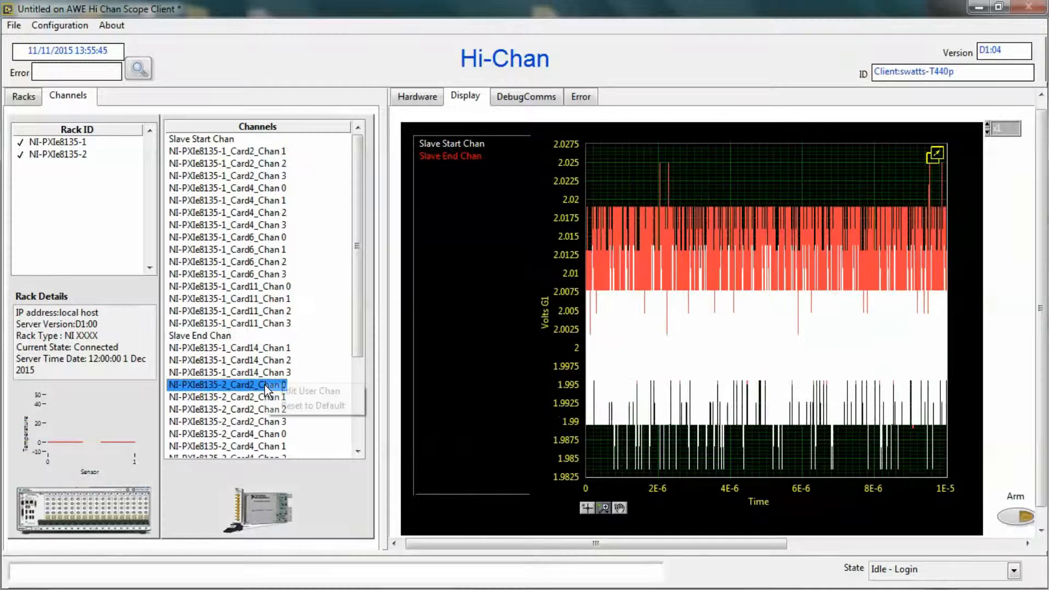
pyautogui.click(294, 387)
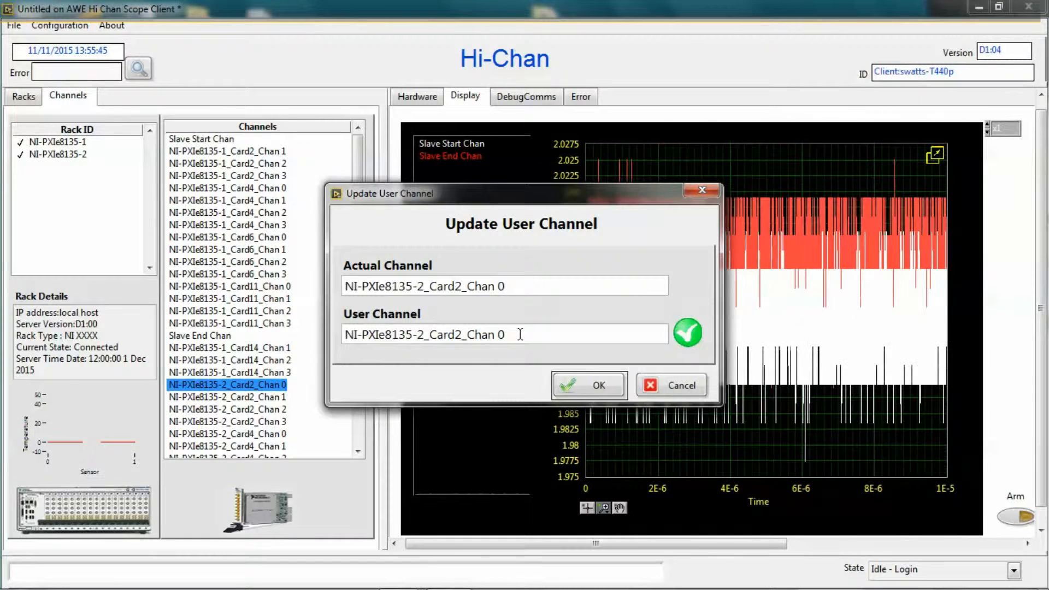
pyautogui.moveTo(518, 336); pyautogui.dragTo(311, 332)
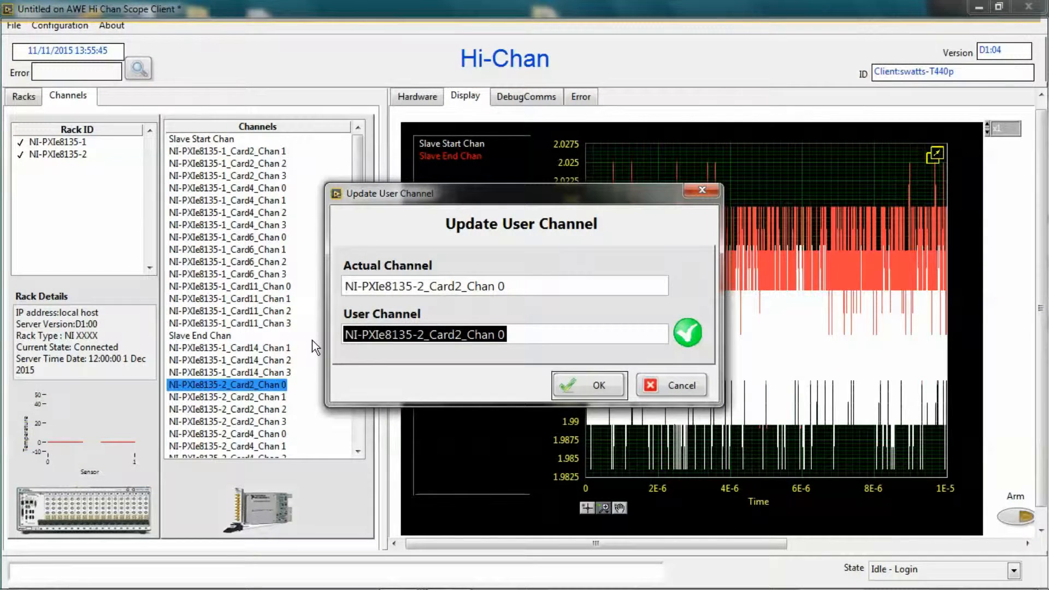
pyautogui.write('Mstar')
pyautogui.press('BackSpace')
pyautogui.press('BackSpace')
pyautogui.press('BackSpace')
pyautogui.press('BackSpace')
pyautogui.write('a')
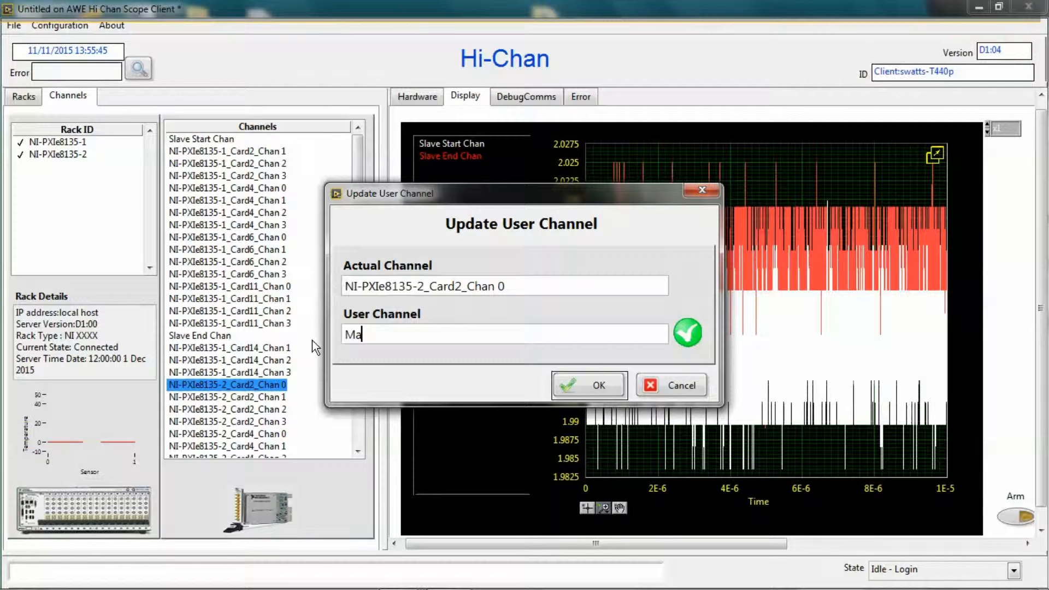
pyautogui.write('sterStart')
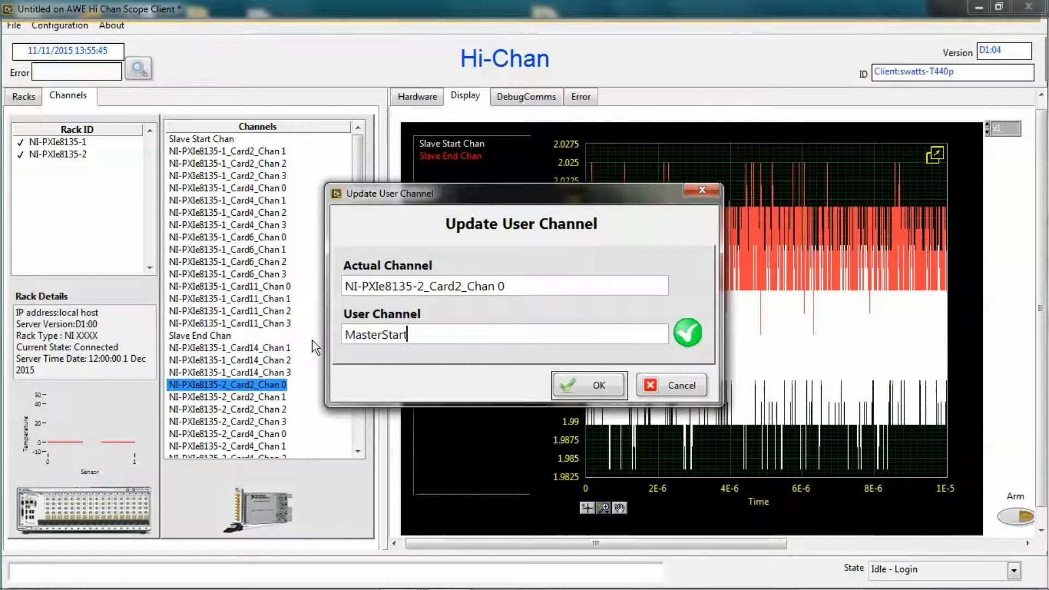
pyautogui.press('BackSpace')
pyautogui.press('BackSpace')
pyautogui.press('BackSpace')
pyautogui.press('BackSpace')
pyautogui.press('BackSpace')
pyautogui.write('Star')
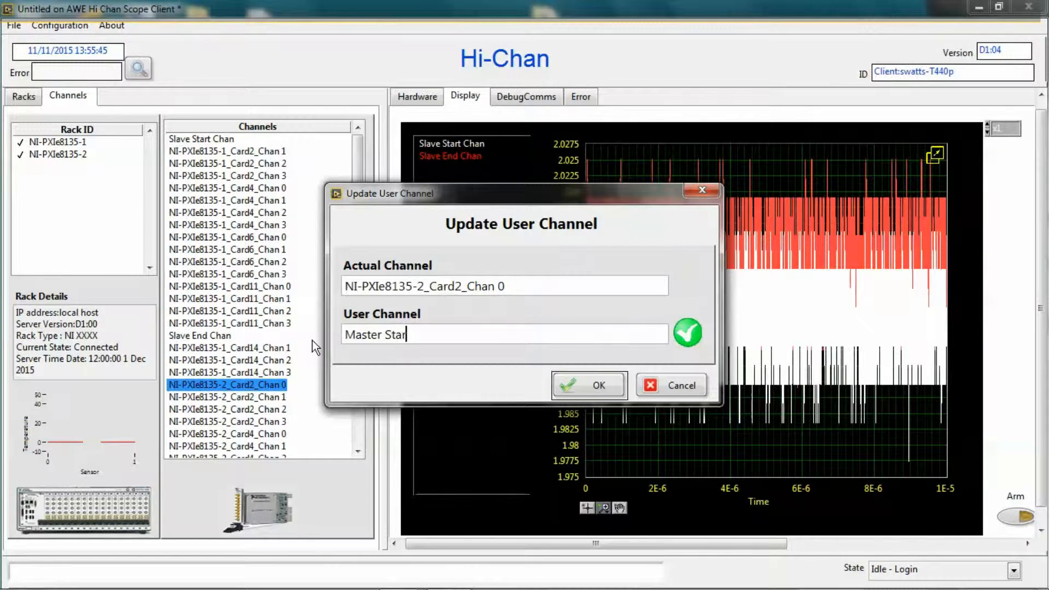
pyautogui.write('t Chan')
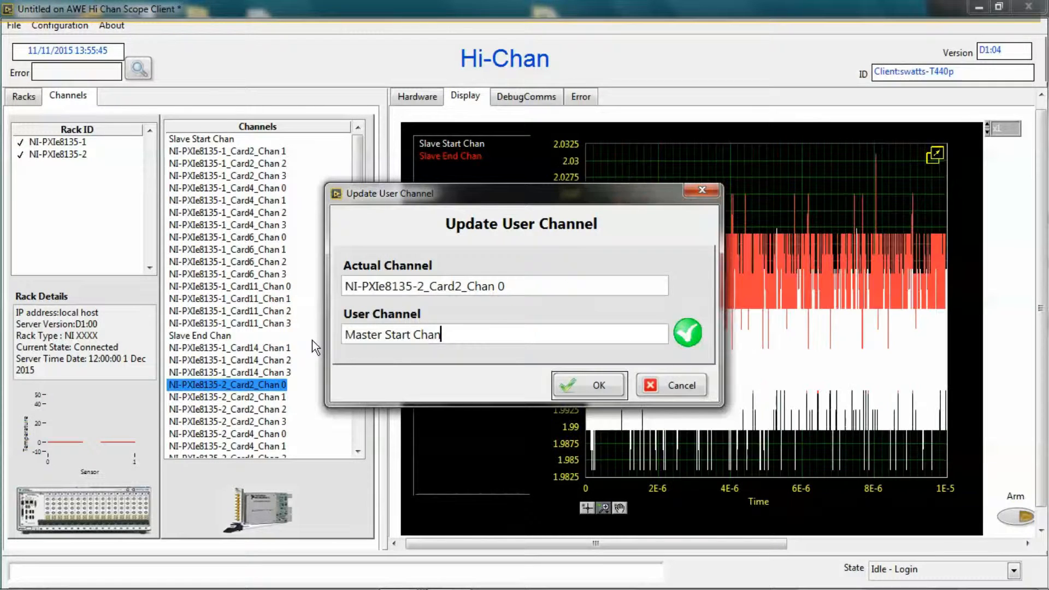
pyautogui.press('Return')
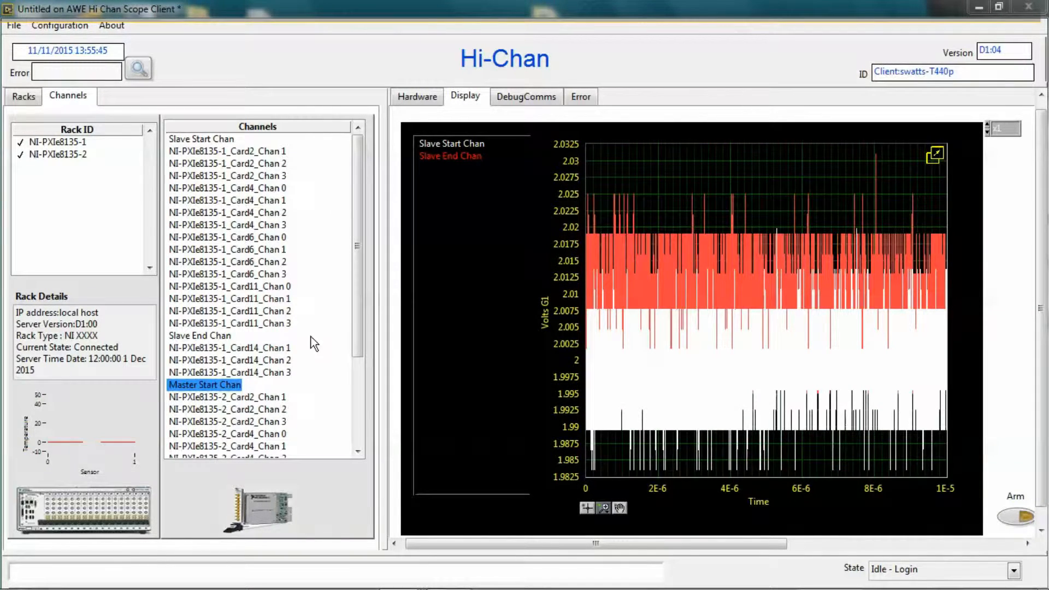
pyautogui.moveTo(355, 323); pyautogui.dragTo(346, 420)
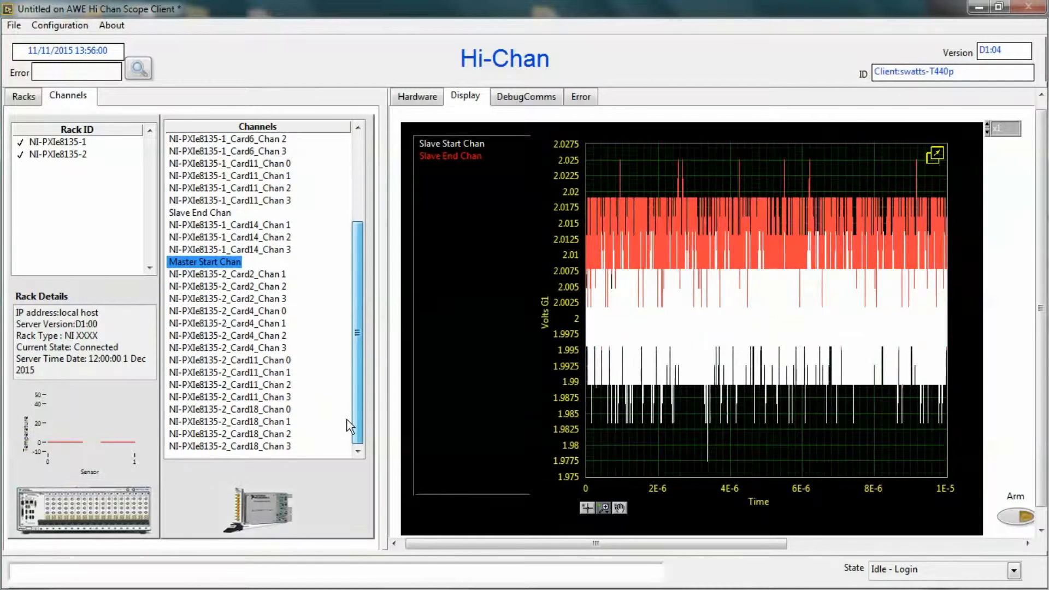
pyautogui.moveTo(212, 267); pyautogui.dragTo(458, 208)
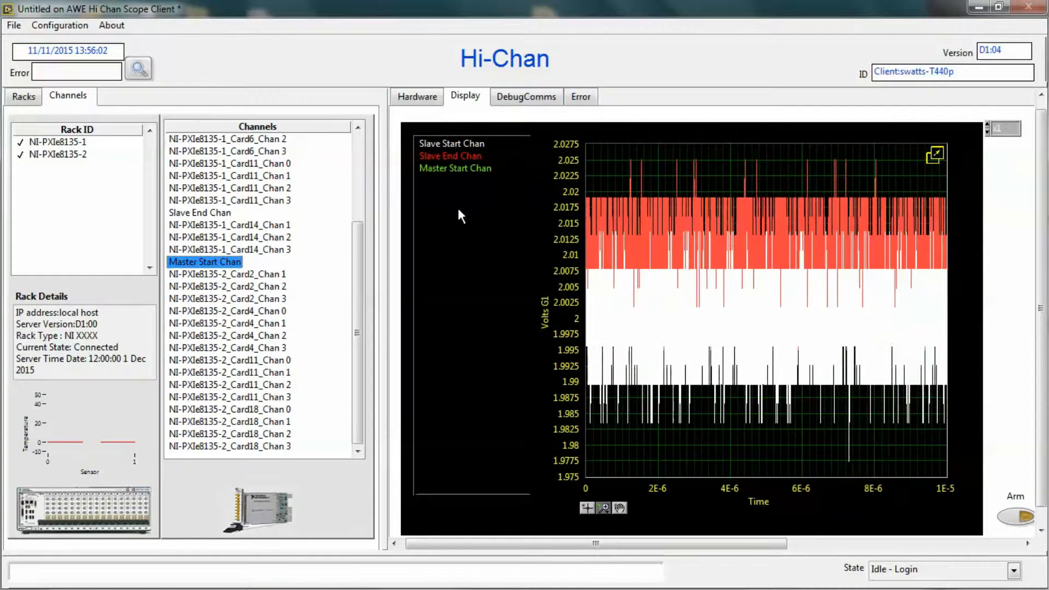
# Rename user channel NI-PXIe8135-2_Card18_Chan 0 as "Master End Chan" and add it to the waveform graph
pyautogui.rightClick(268, 409)
pyautogui.click(286, 417)
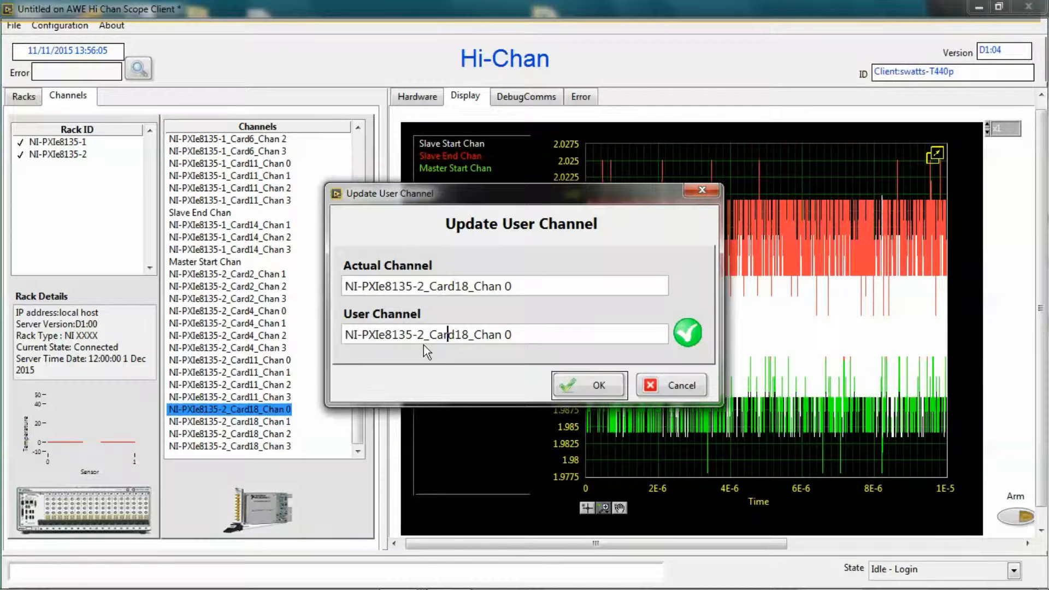
pyautogui.tripleClick(348, 335)
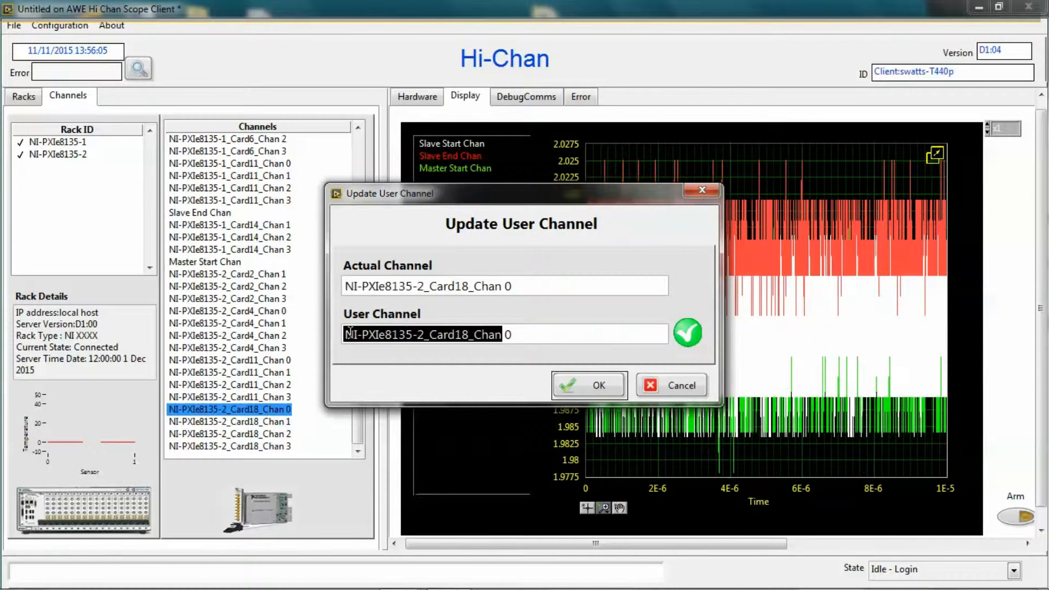
pyautogui.write('Master')
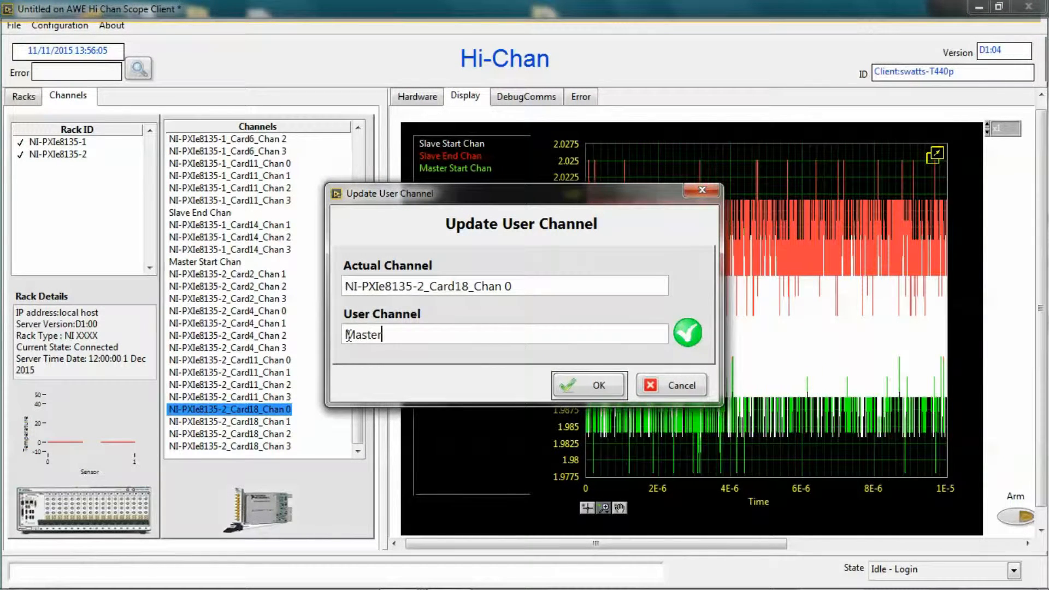
pyautogui.write(' End Chan')
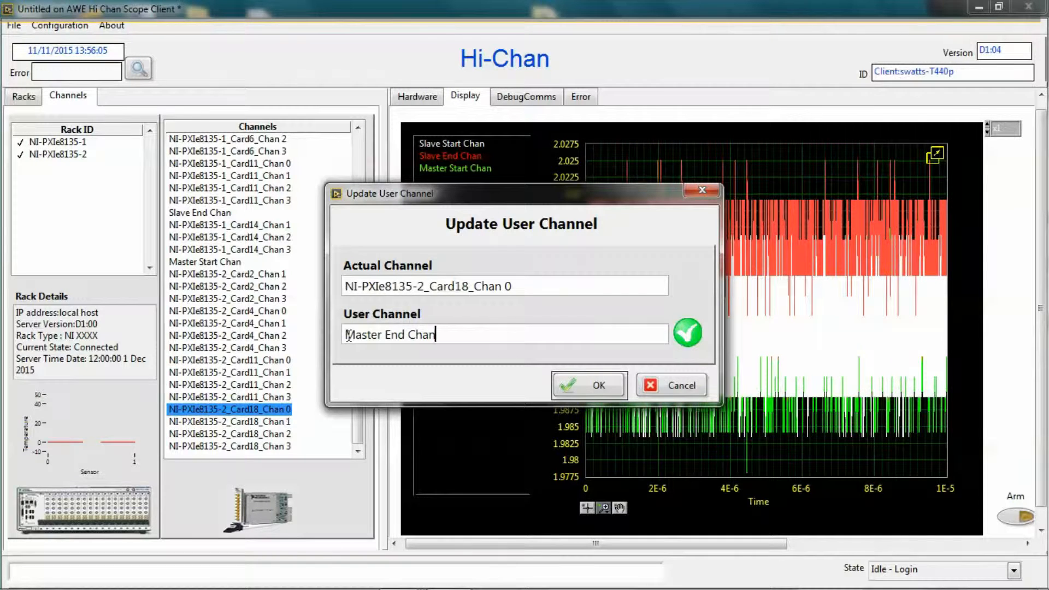
pyautogui.click(599, 384)
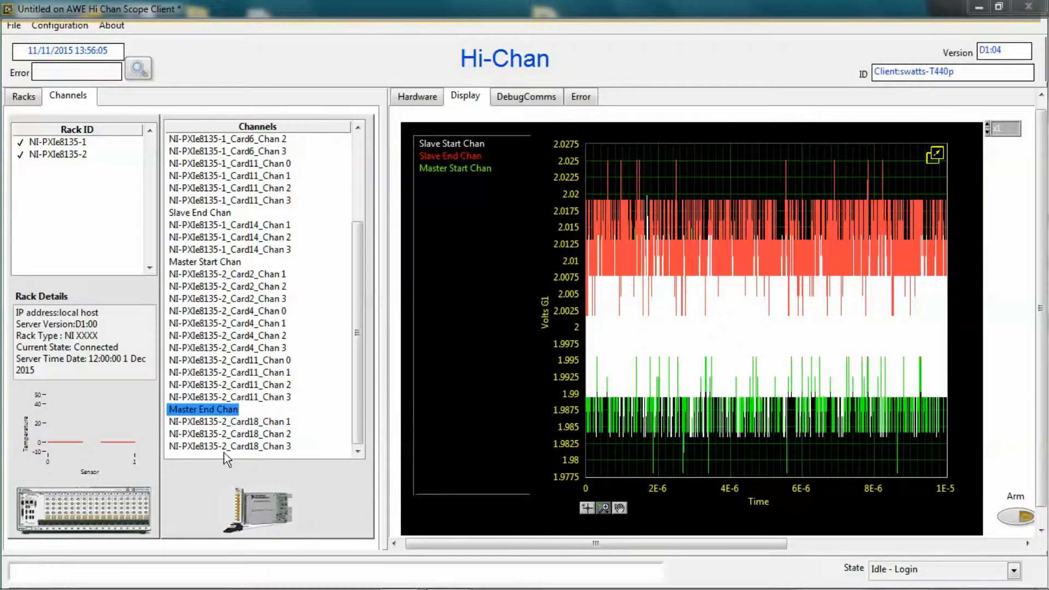
pyautogui.moveTo(211, 411); pyautogui.dragTo(468, 253)
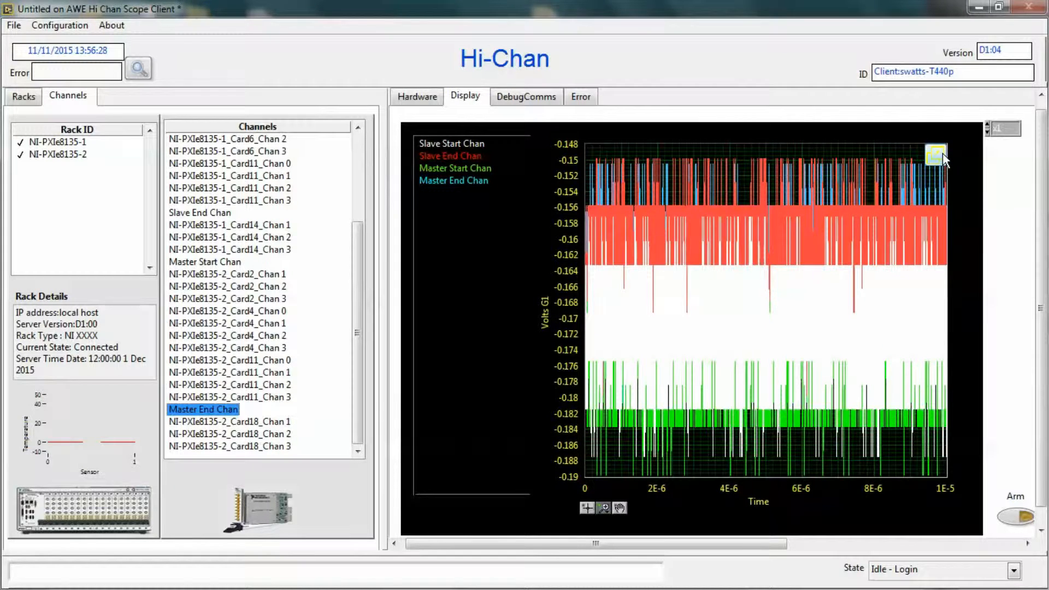
# Undock a copy of the four-channel waveform graph into its own window named "Master"
pyautogui.click(935, 155)
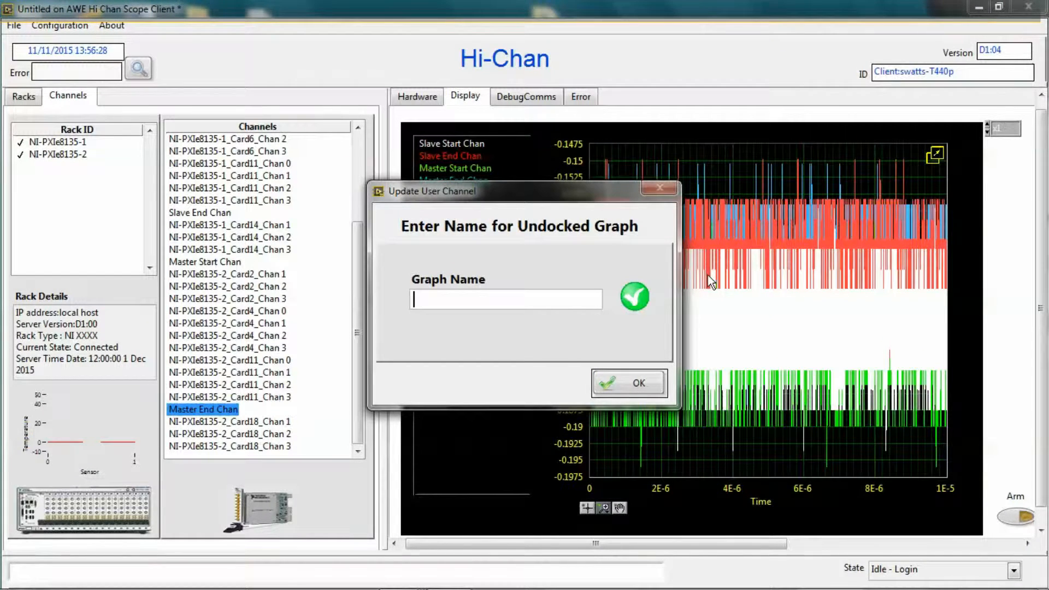
pyautogui.write('Master')
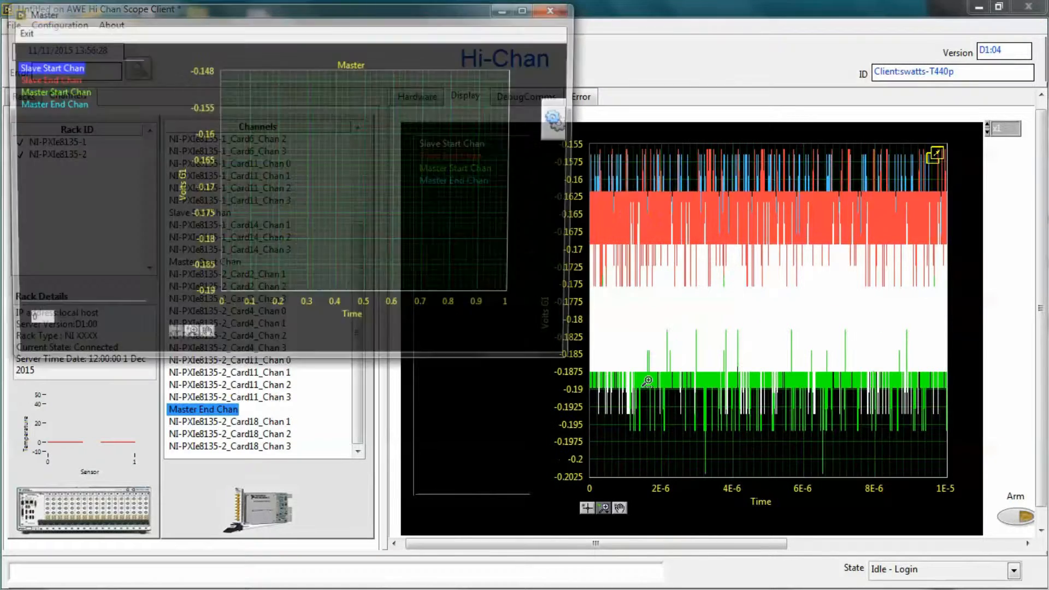
pyautogui.click(628, 383)
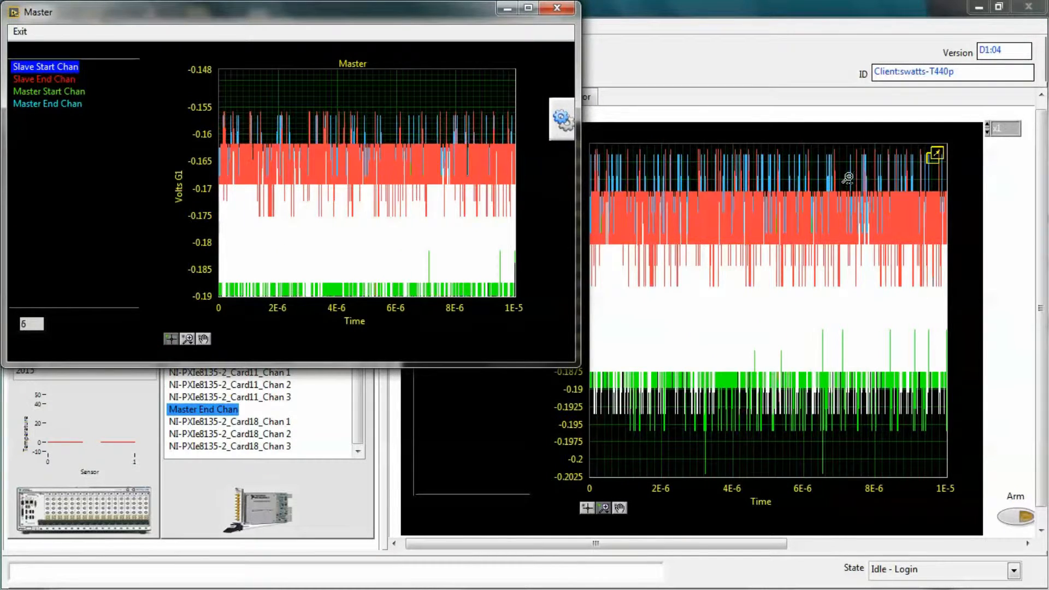
# Remove Slave Start Chan and Slave End Chan from the undocked Master graph and enable autoscaling of its Y axis
pyautogui.rightClick(51, 66)
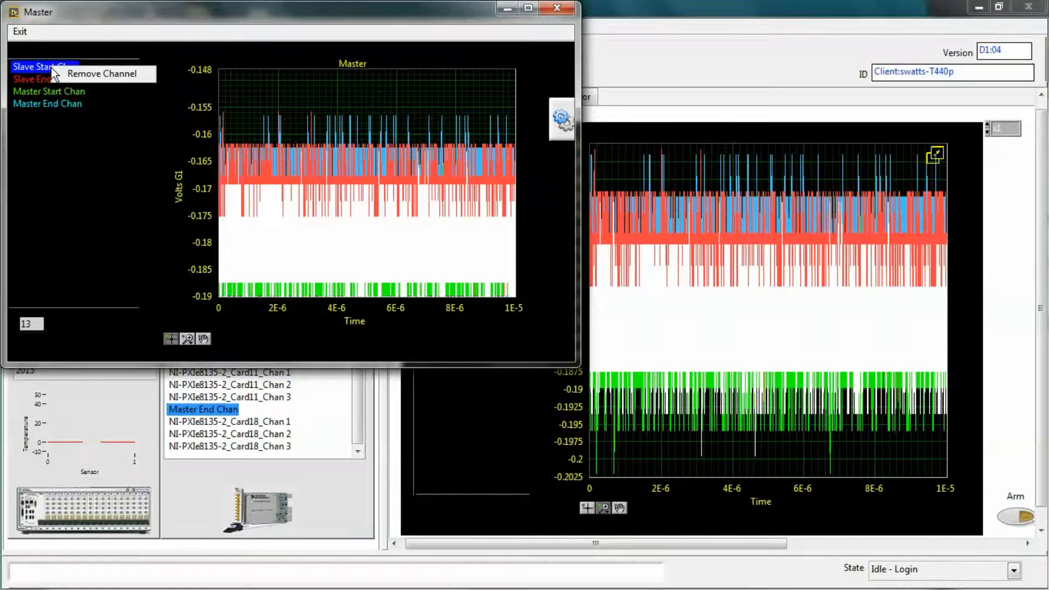
pyautogui.click(66, 70)
pyautogui.rightClick(54, 65)
pyautogui.click(80, 71)
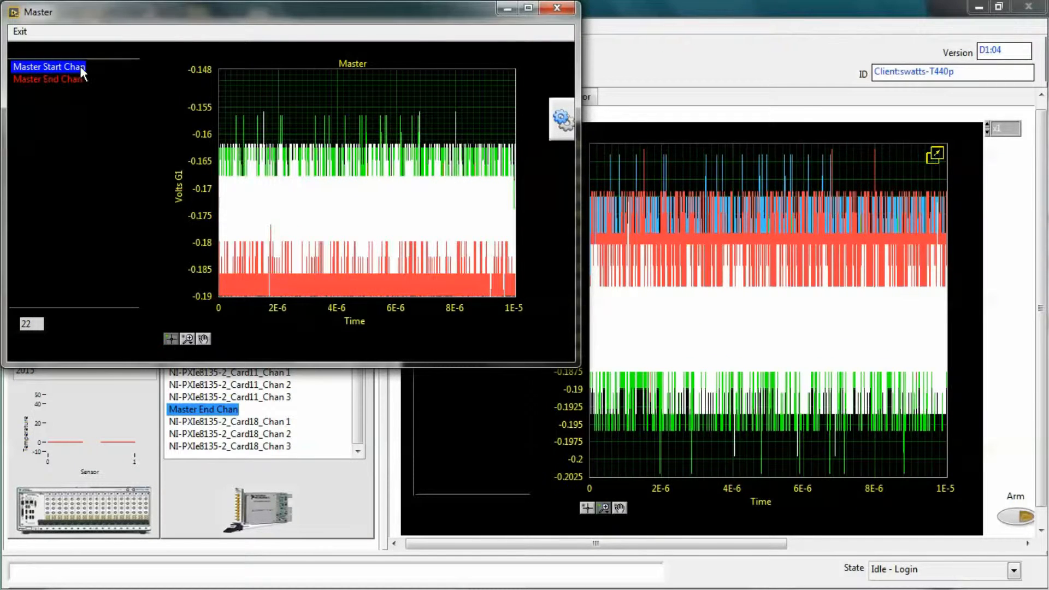
pyautogui.rightClick(331, 143)
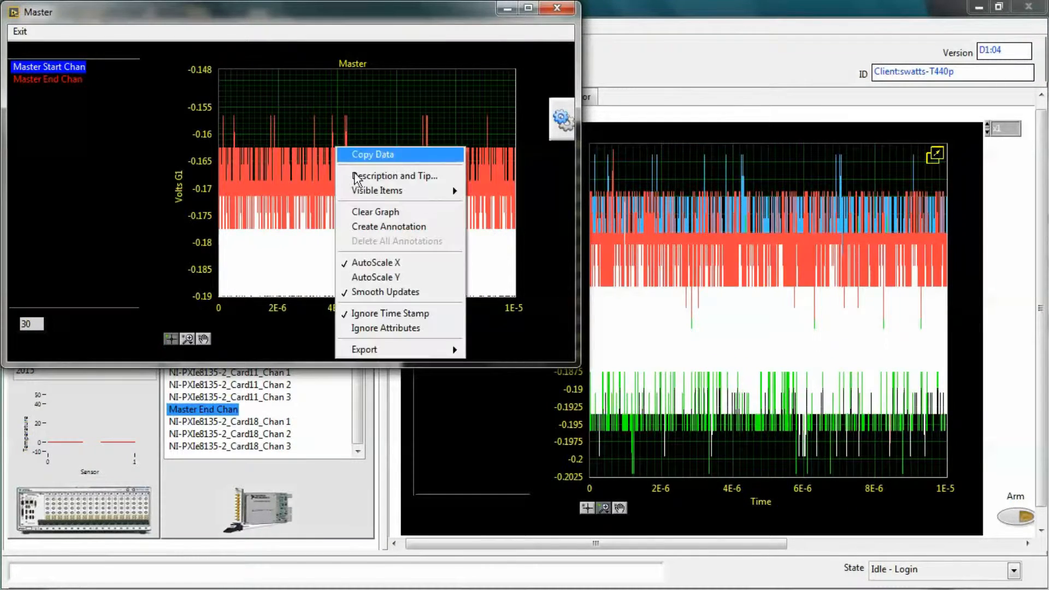
pyautogui.click(382, 277)
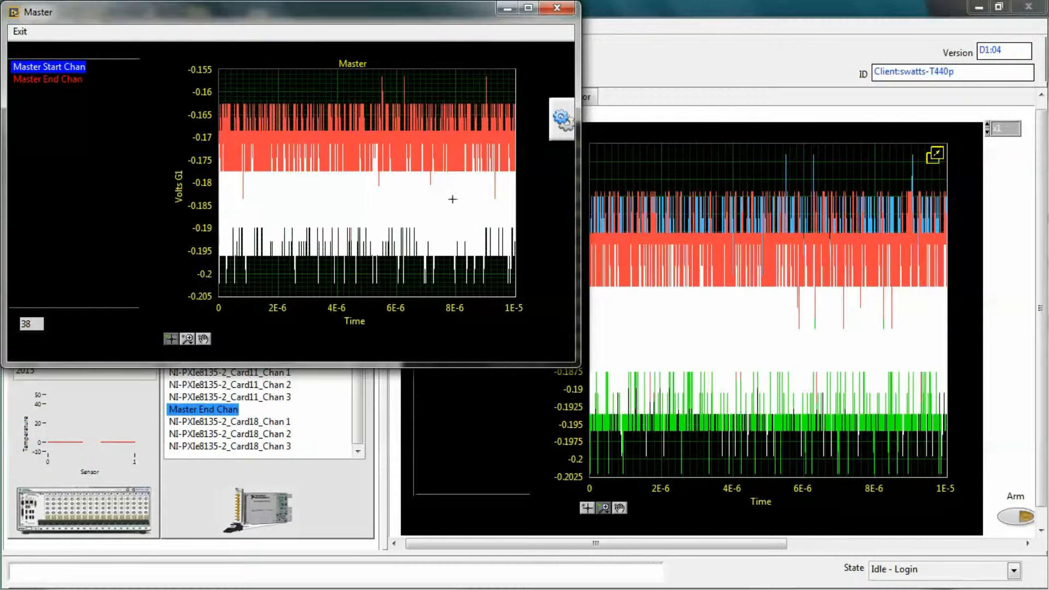
# Undock a second copy of the main waveform graph into its own window named "Slave"
pyautogui.click(935, 156)
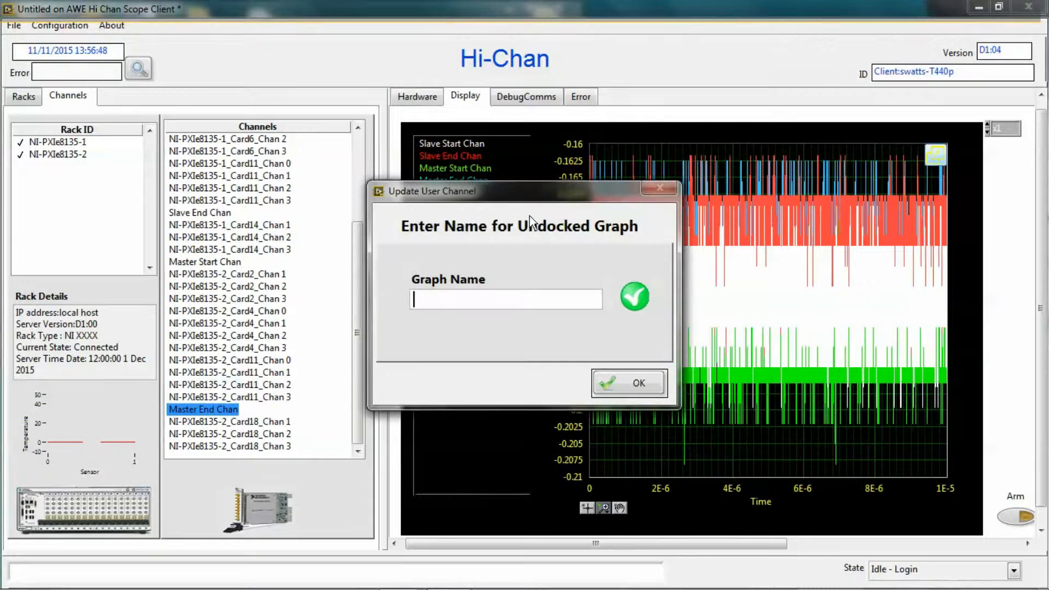
pyautogui.write('Slave')
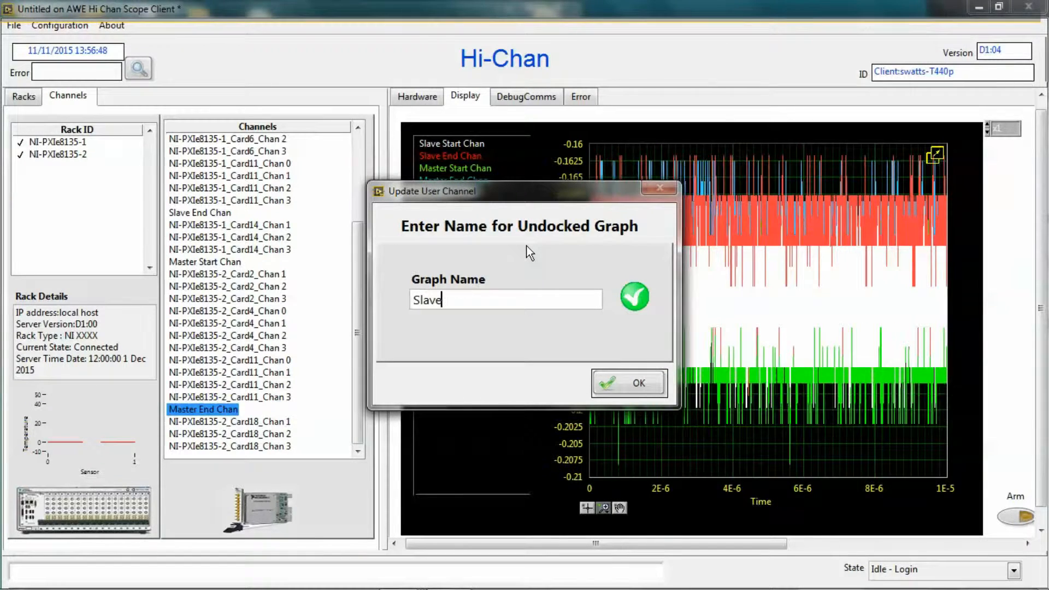
pyautogui.click(629, 383)
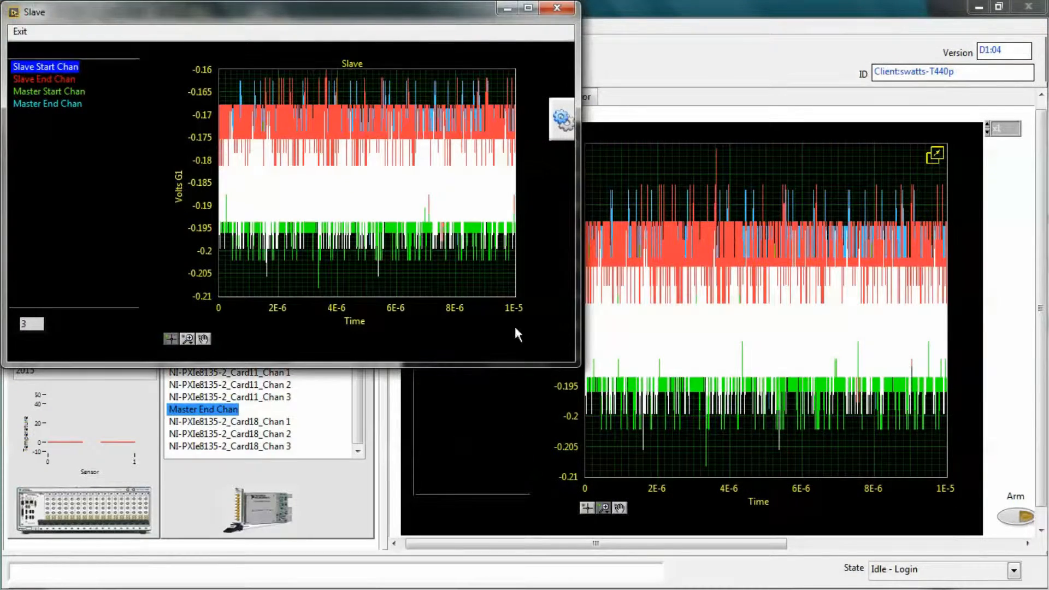
# Remove Master Start Chan and Master End Chan from the undocked Slave graph
pyautogui.click(71, 92)
pyautogui.rightClick(70, 93)
pyautogui.click(85, 100)
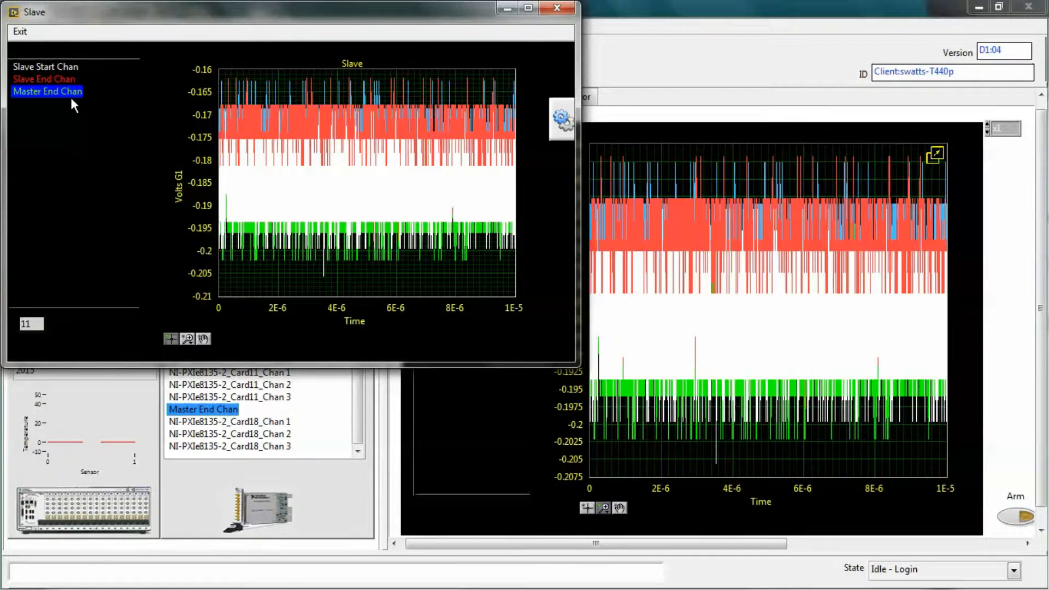
pyautogui.rightClick(73, 94)
pyautogui.click(85, 99)
# Arrange the undocked Master and Slave graph windows so that both waveforms can be viewed together
pyautogui.moveTo(115, 13); pyautogui.dragTo(563, 210)
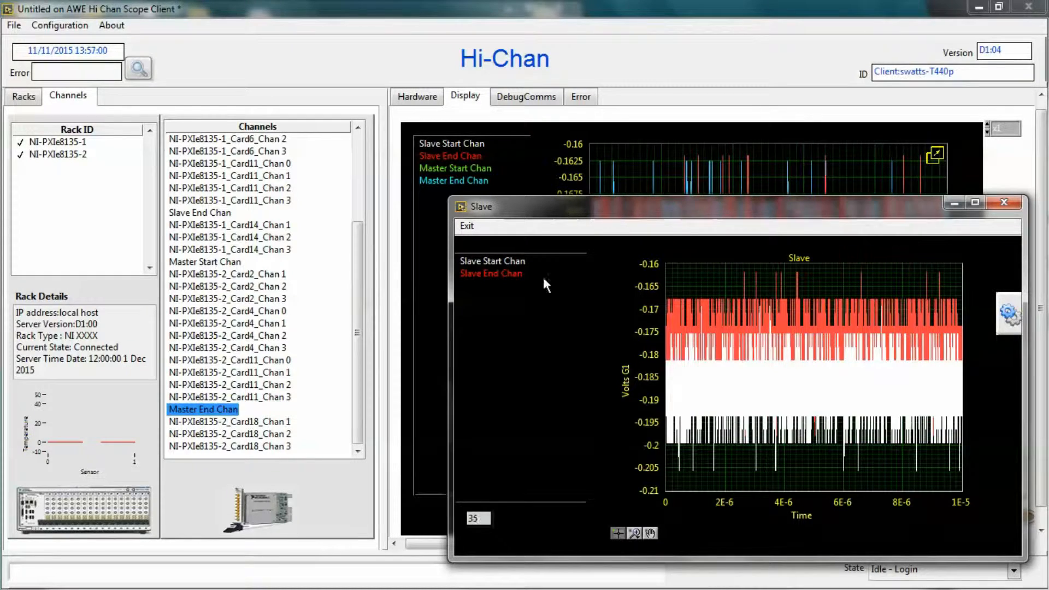
pyautogui.hotkey('alt', 'Tab')
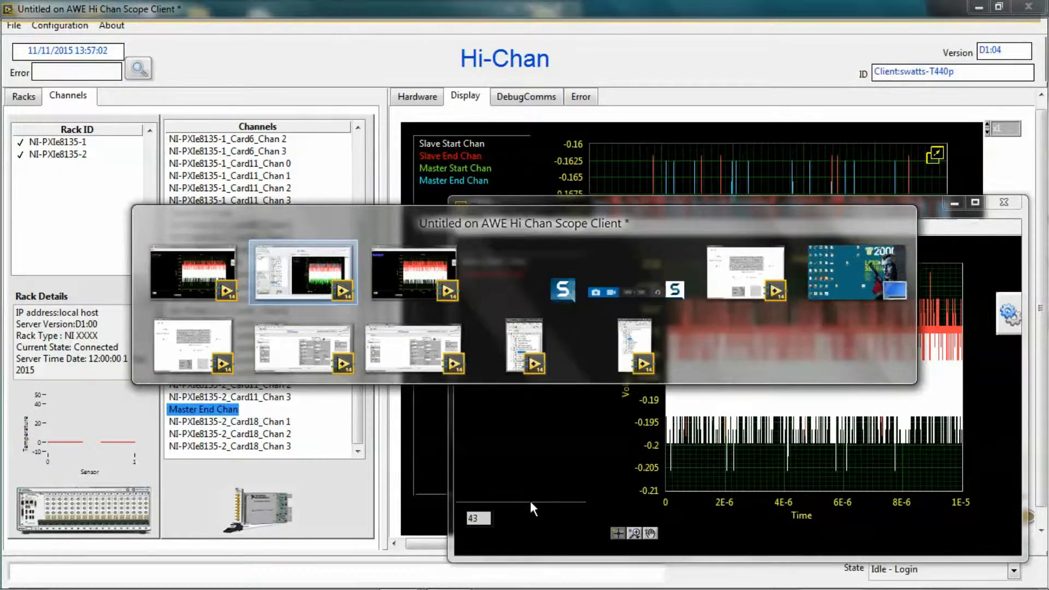
pyautogui.hotkey('alt', 'Tab')
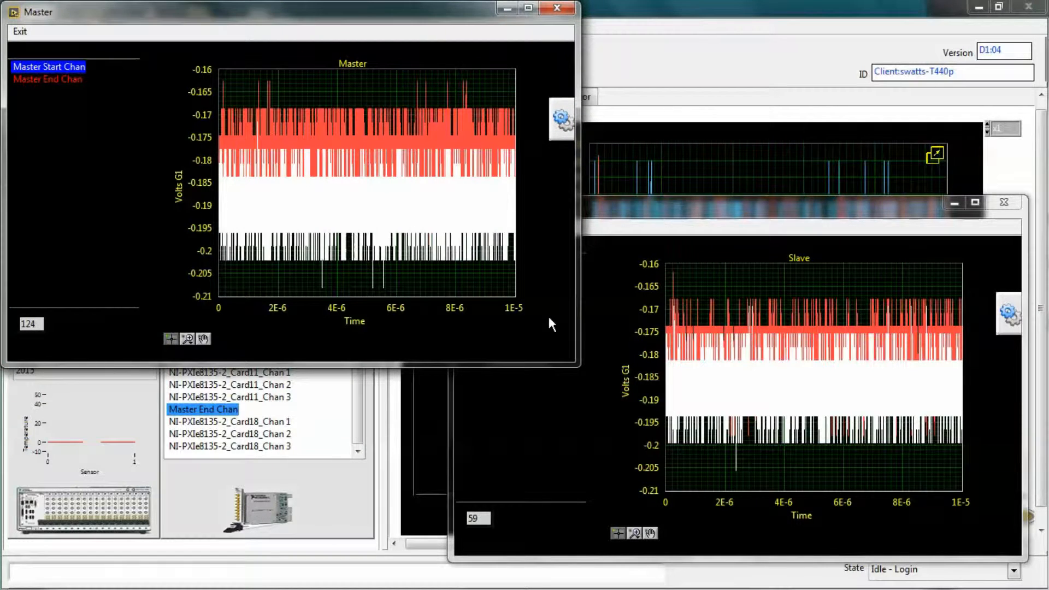
pyautogui.click(654, 208)
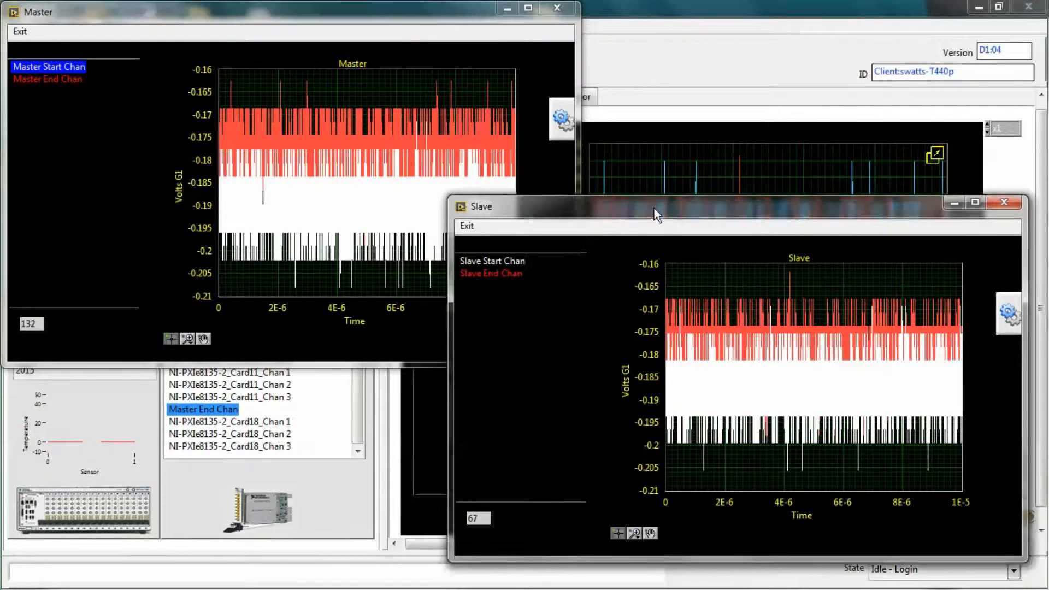
pyautogui.moveTo(654, 209); pyautogui.dragTo(211, 214)
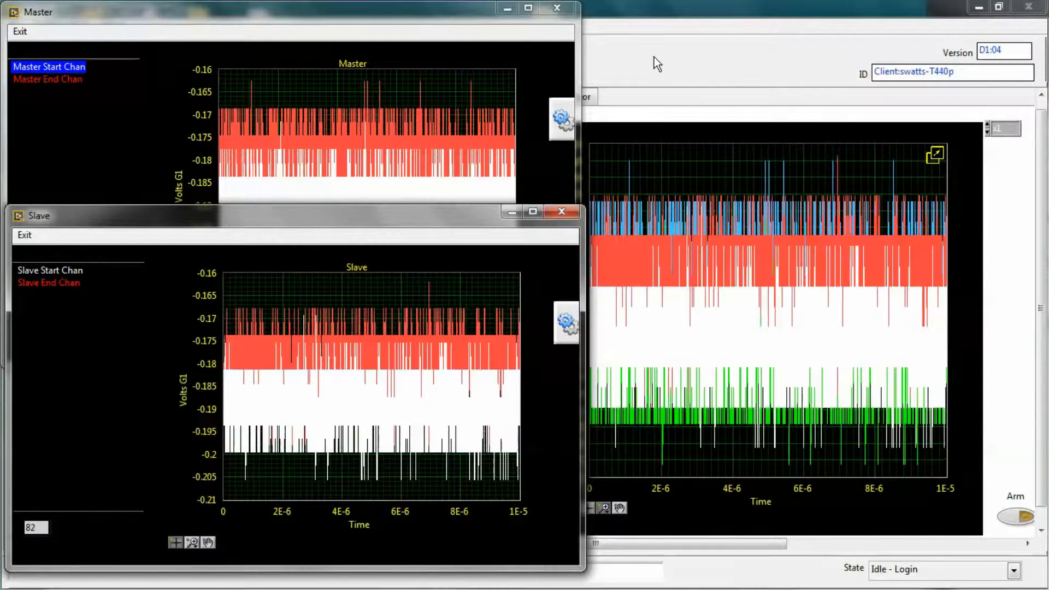
pyautogui.moveTo(360, 216); pyautogui.dragTo(801, 229)
pyautogui.moveTo(276, 5); pyautogui.dragTo(294, 74)
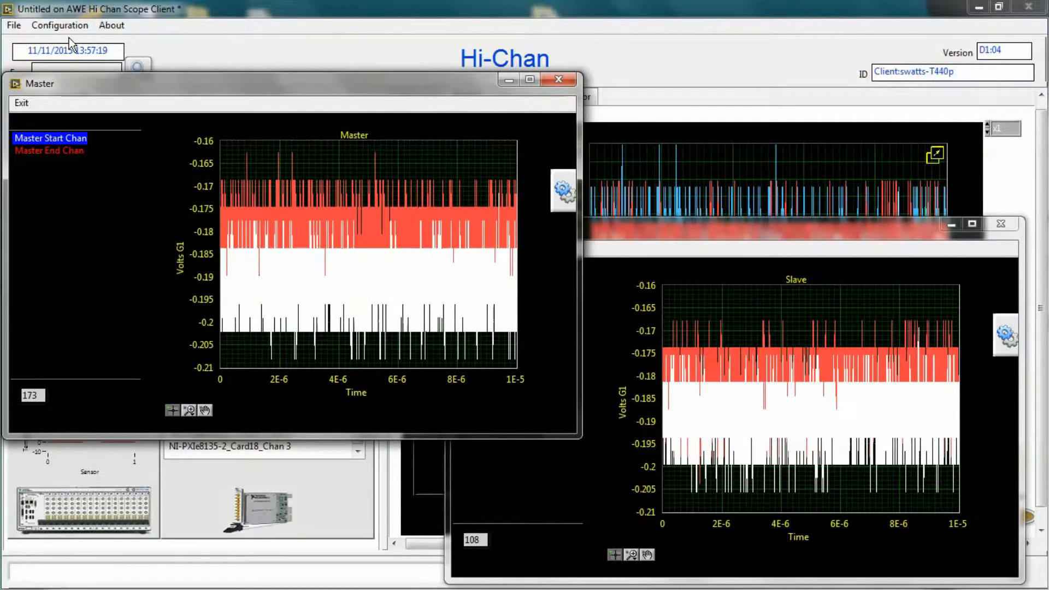
# Save the experiment under the new name "MasterSlave" with the description "Separate Master and Slaves"
pyautogui.click(15, 29)
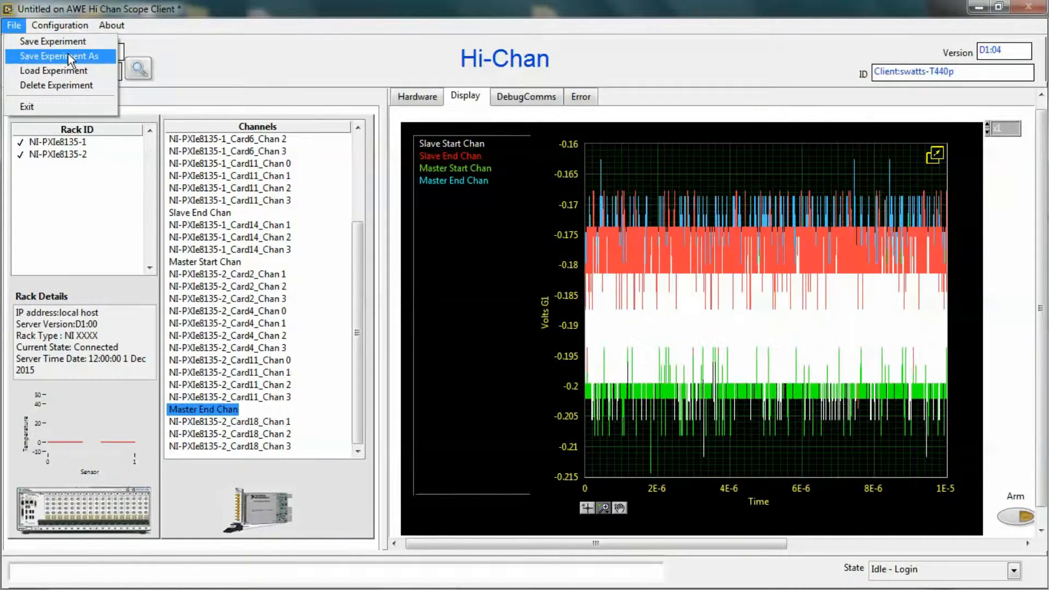
pyautogui.click(70, 56)
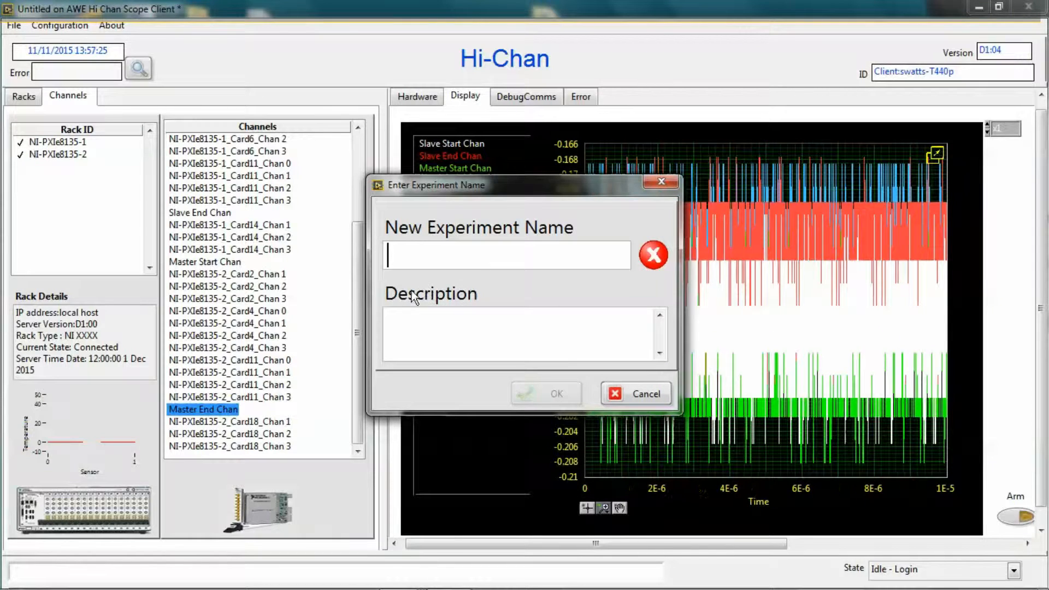
pyautogui.write('Master')
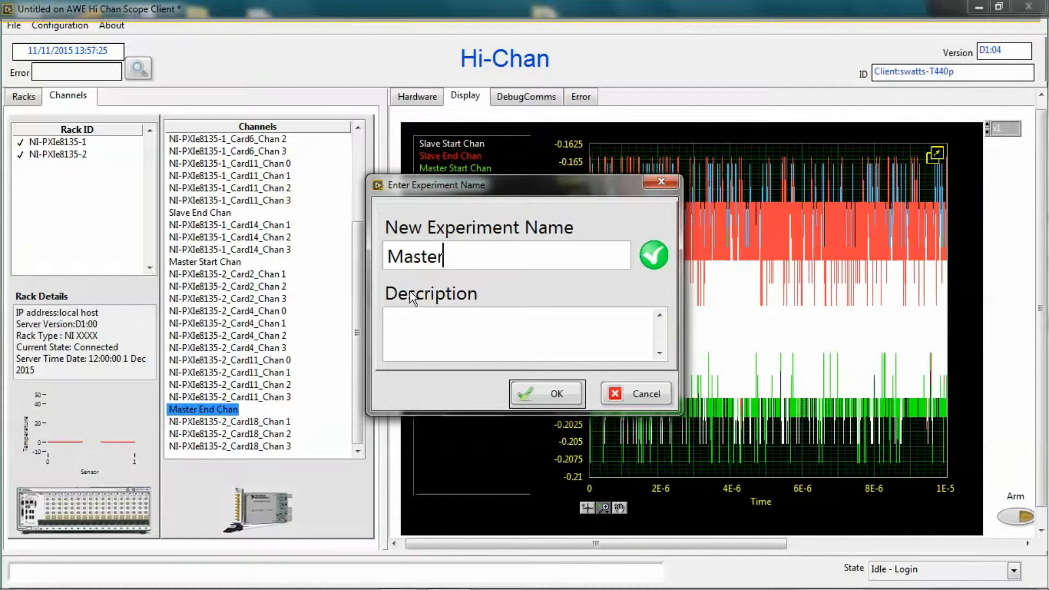
pyautogui.write('Slave')
pyautogui.click(459, 348)
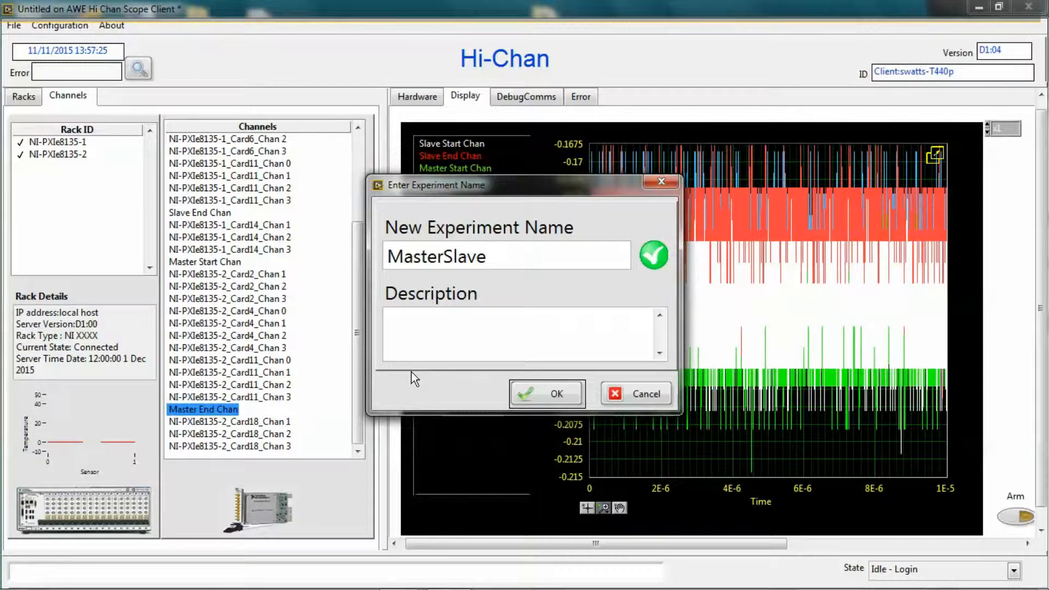
pyautogui.write('Separ')
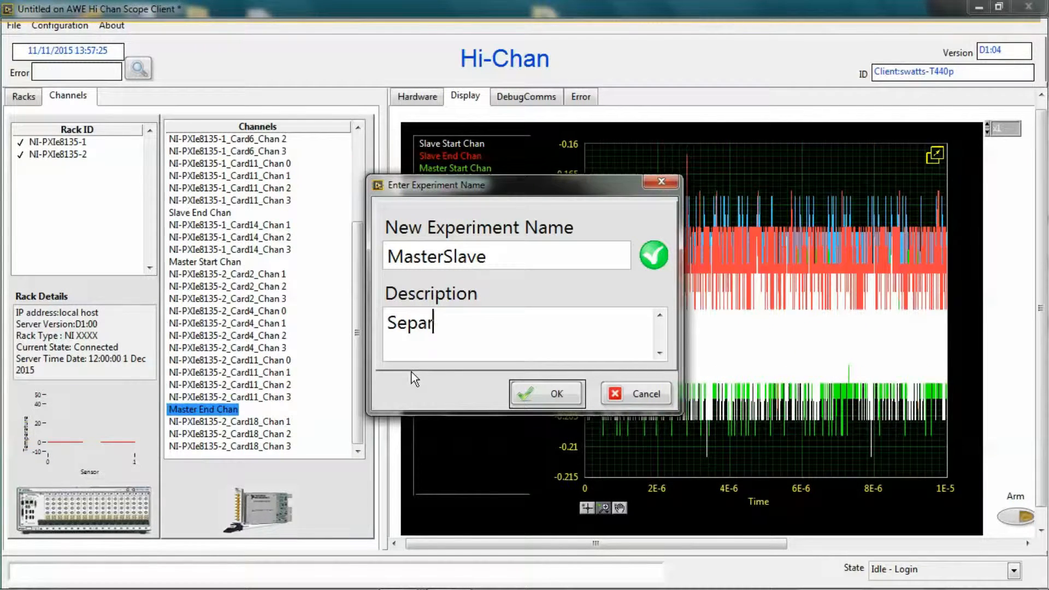
pyautogui.write('ate Master')
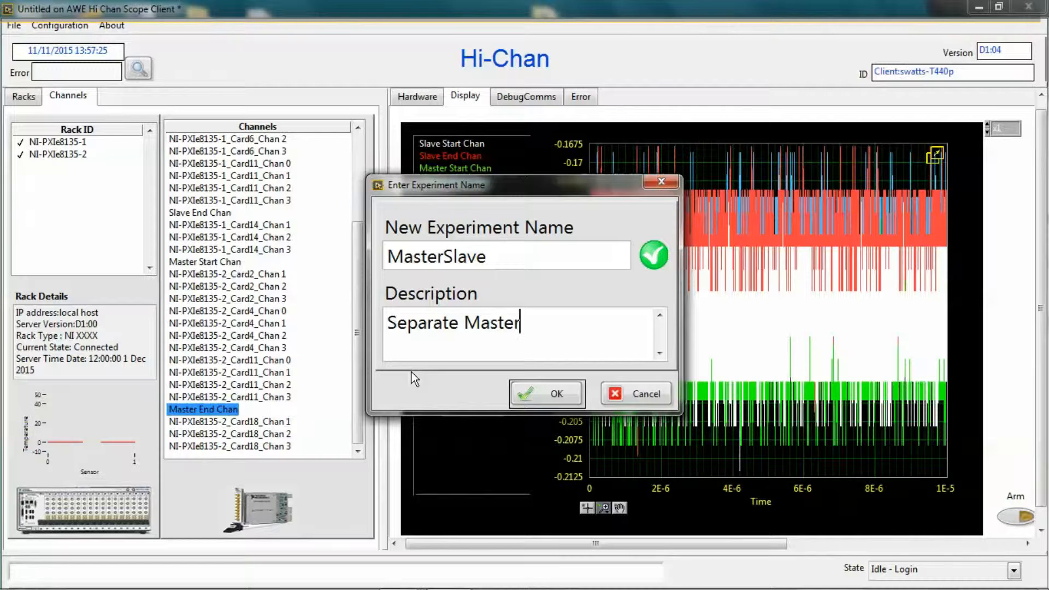
pyautogui.write(' and Slave')
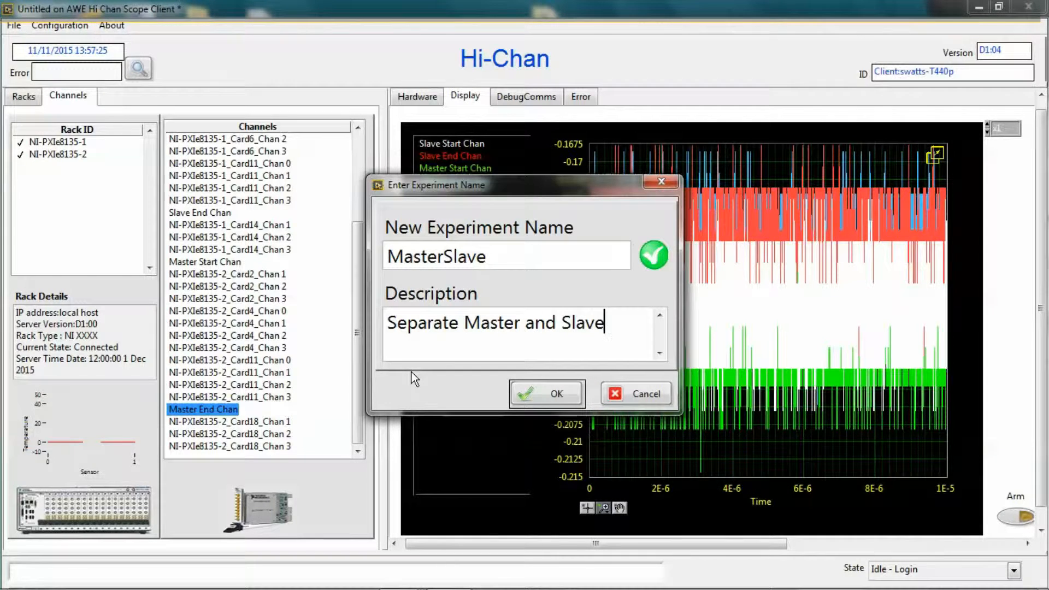
pyautogui.write('s')
pyautogui.click(541, 393)
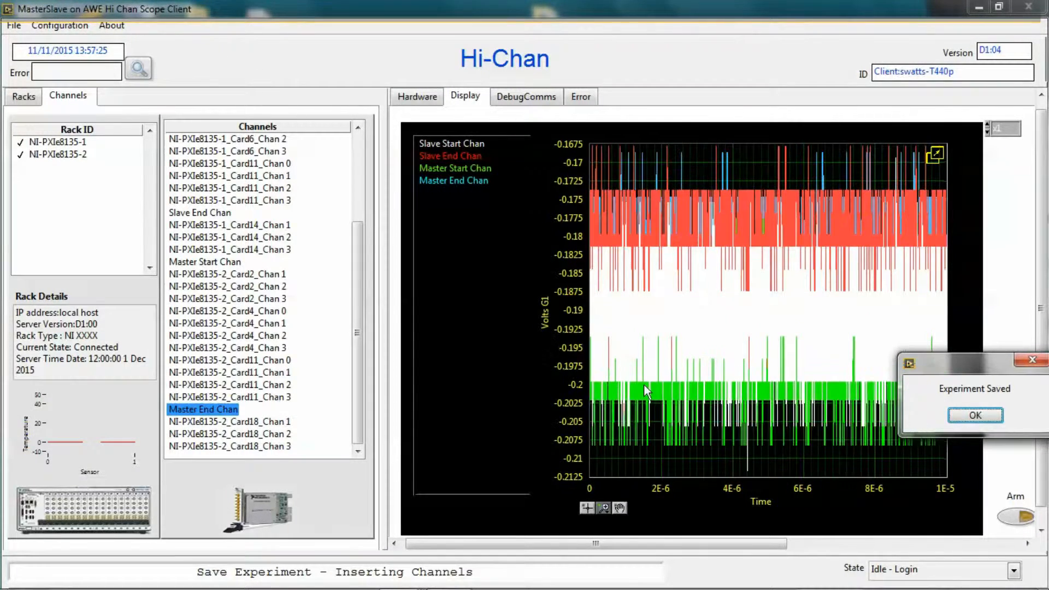
pyautogui.click(983, 415)
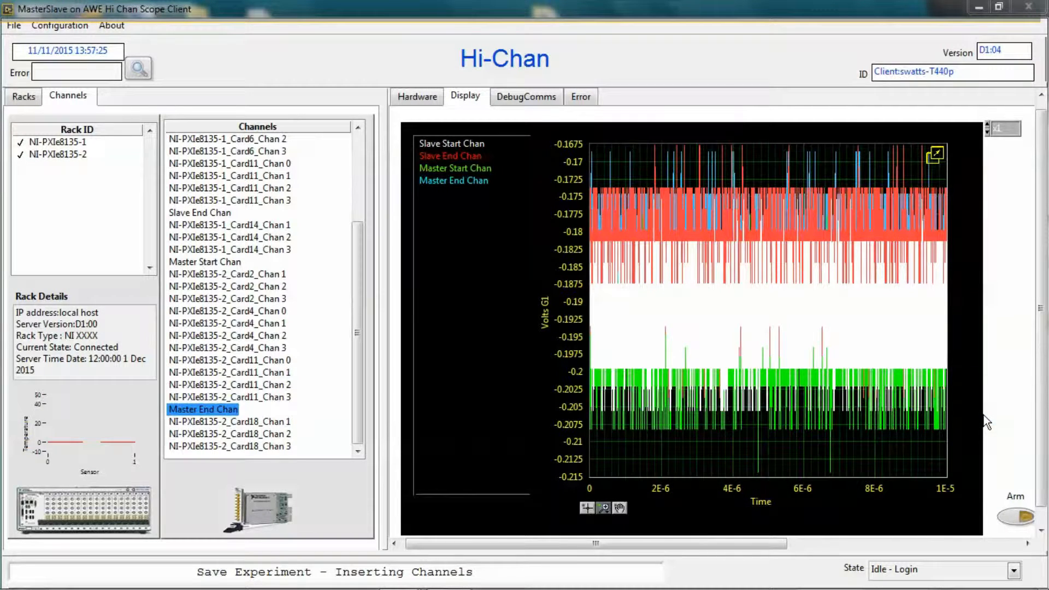
# Start the trigger setup for the racks' hardware and choose System Sync as the synchronisation option
pyautogui.click(419, 96)
pyautogui.click(636, 518)
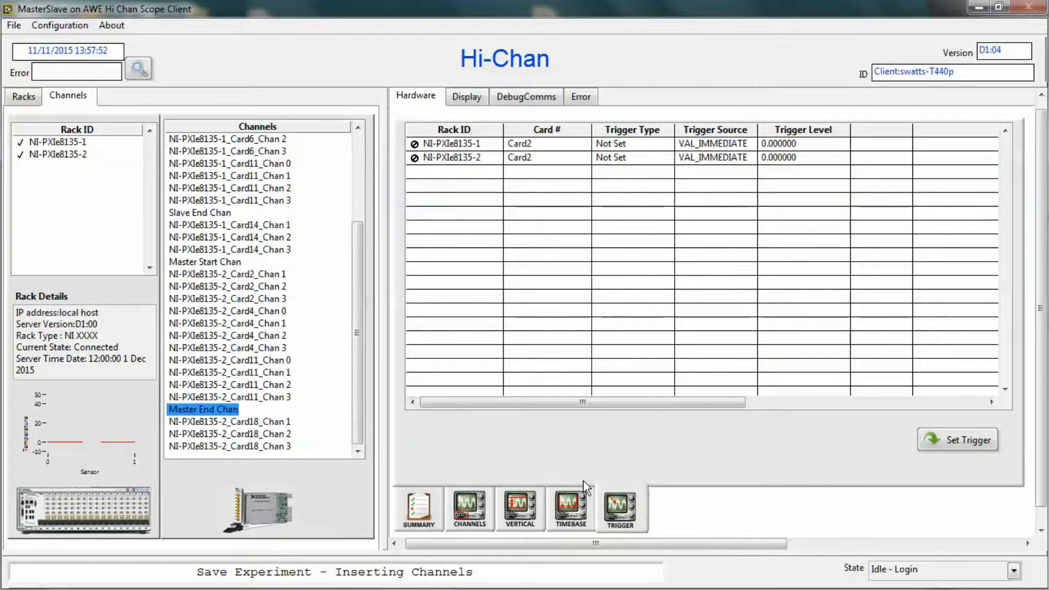
pyautogui.click(952, 443)
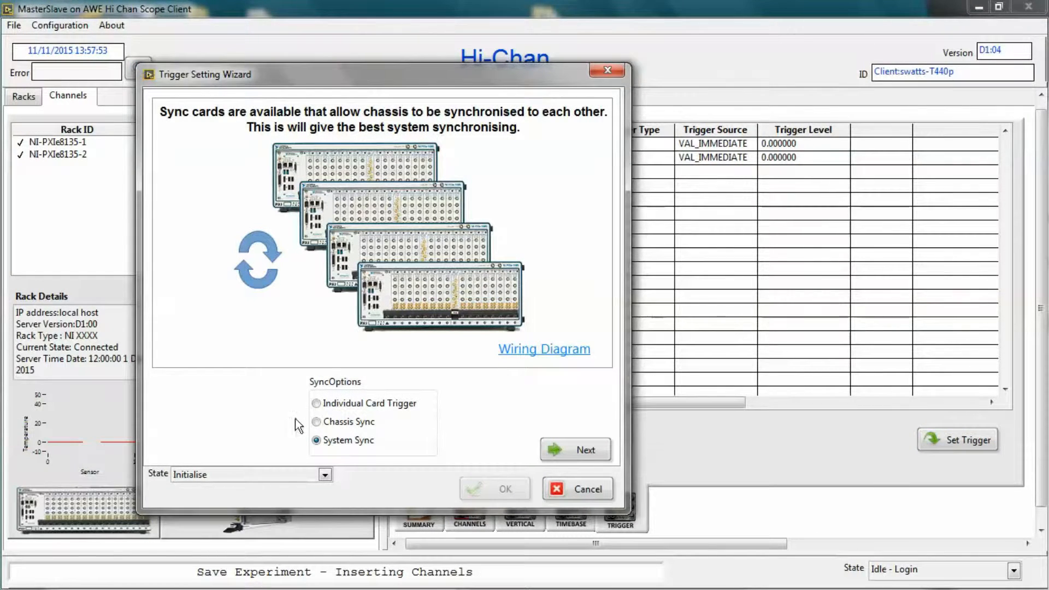
pyautogui.click(317, 421)
pyautogui.click(316, 403)
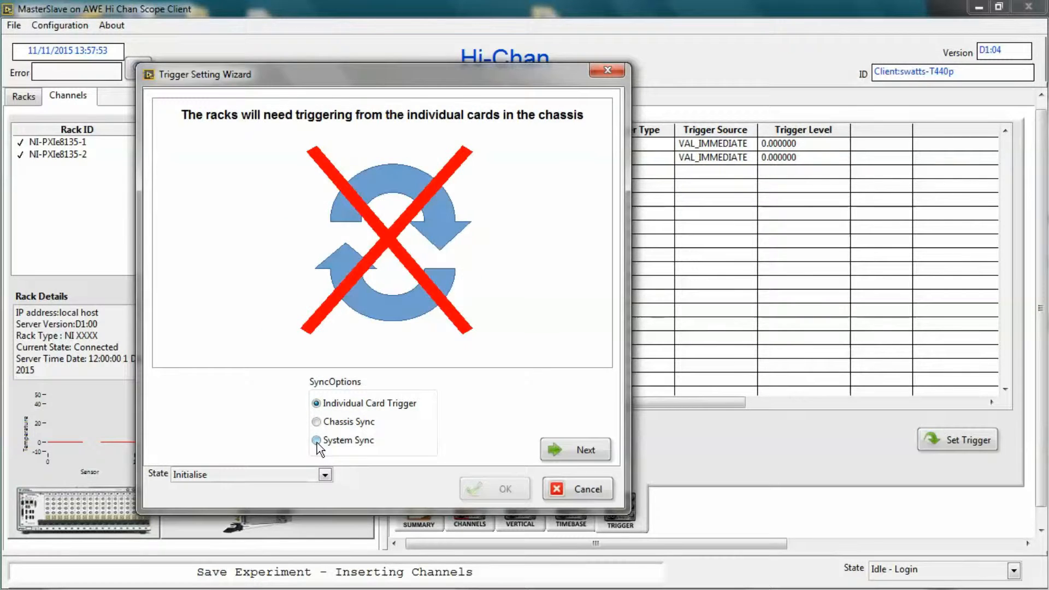
pyautogui.click(316, 440)
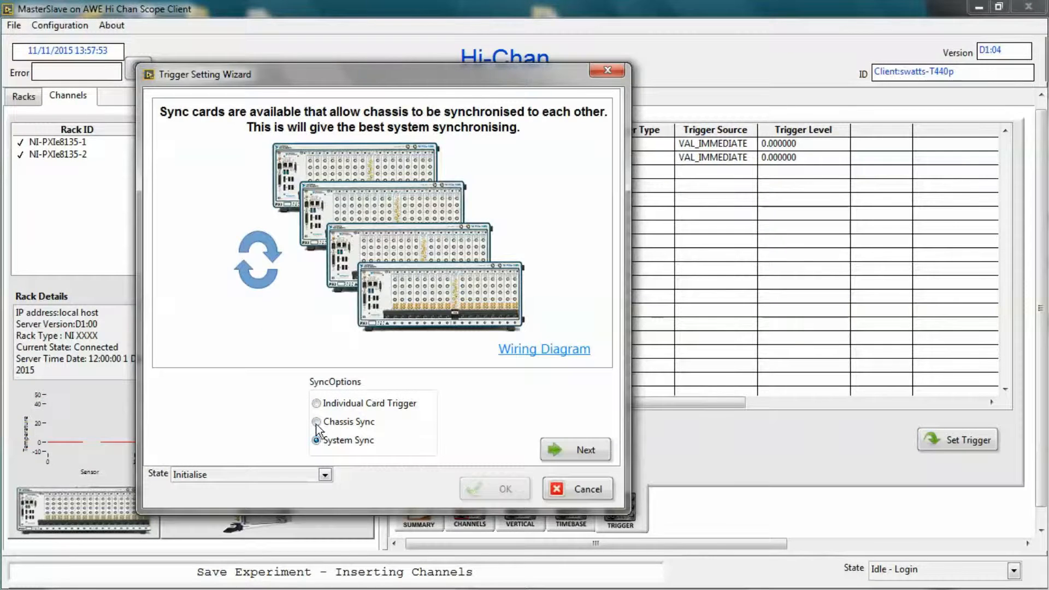
pyautogui.click(564, 450)
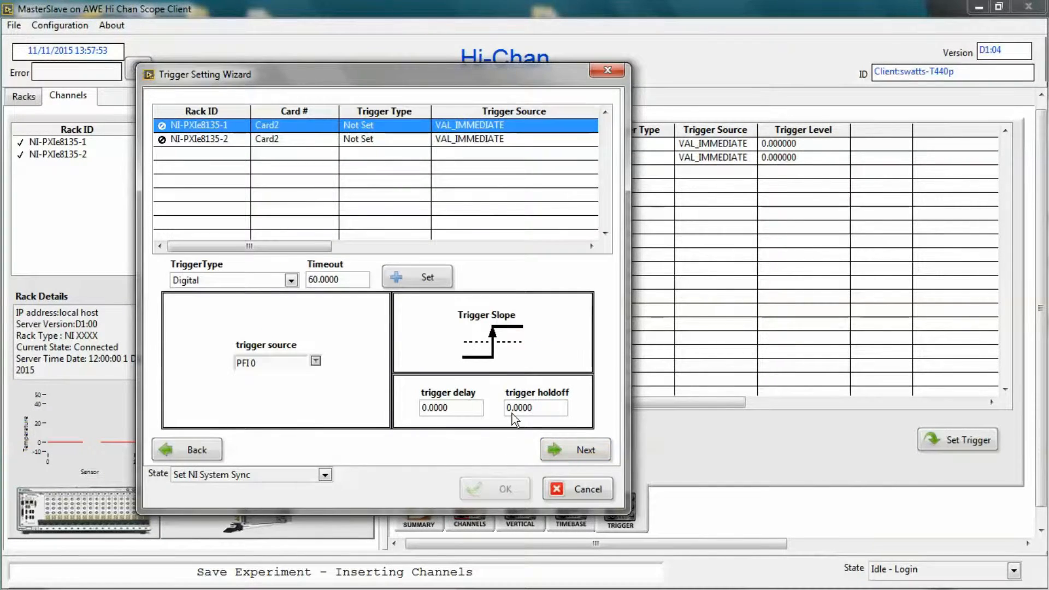
# Make rack NI-PXIe8135-2 the master of the system synchronisation
pyautogui.click(244, 140)
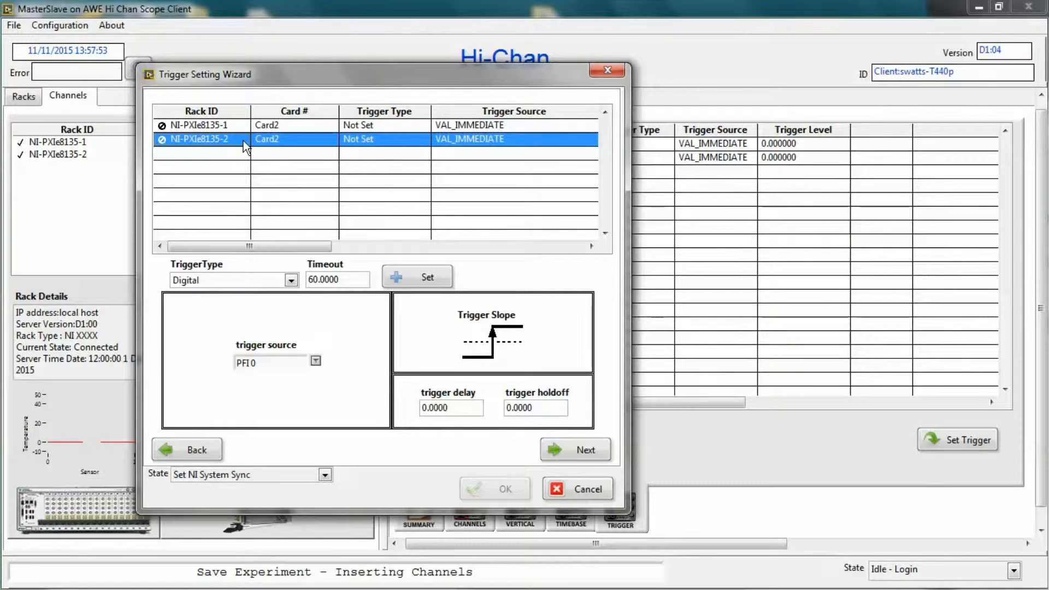
pyautogui.rightClick(244, 140)
pyautogui.click(252, 146)
# Set a Digital trigger with source PFI 0 on both racks and complete the trigger setup
pyautogui.click(290, 280)
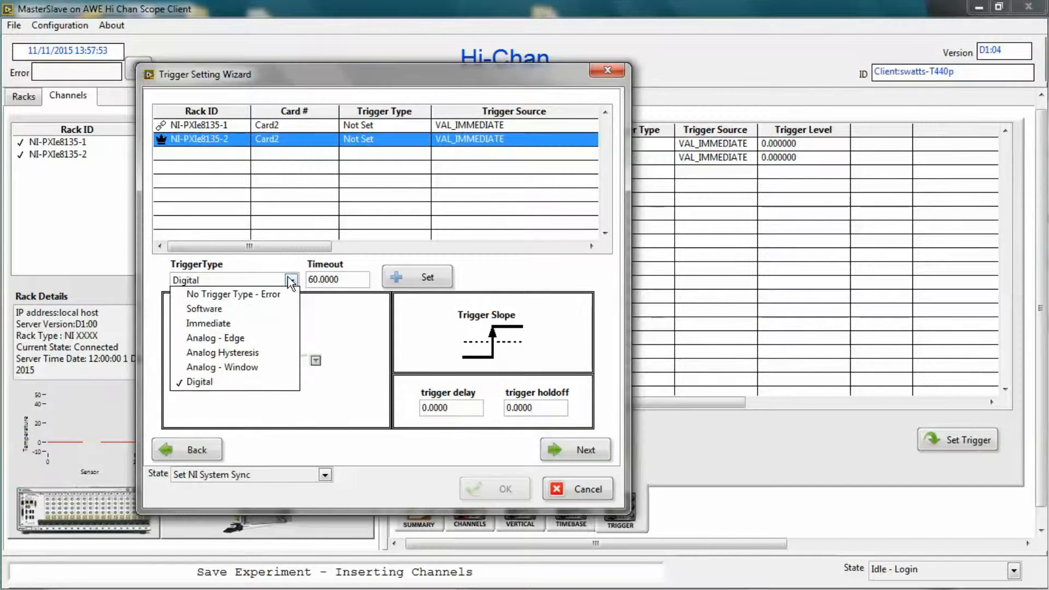
pyautogui.click(291, 280)
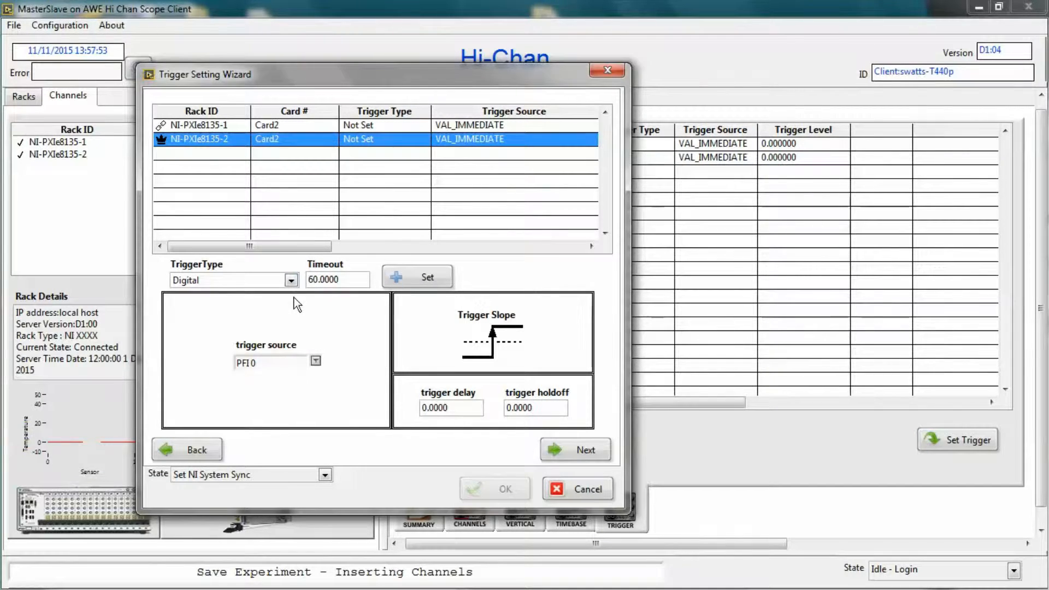
pyautogui.click(316, 360)
pyautogui.click(357, 348)
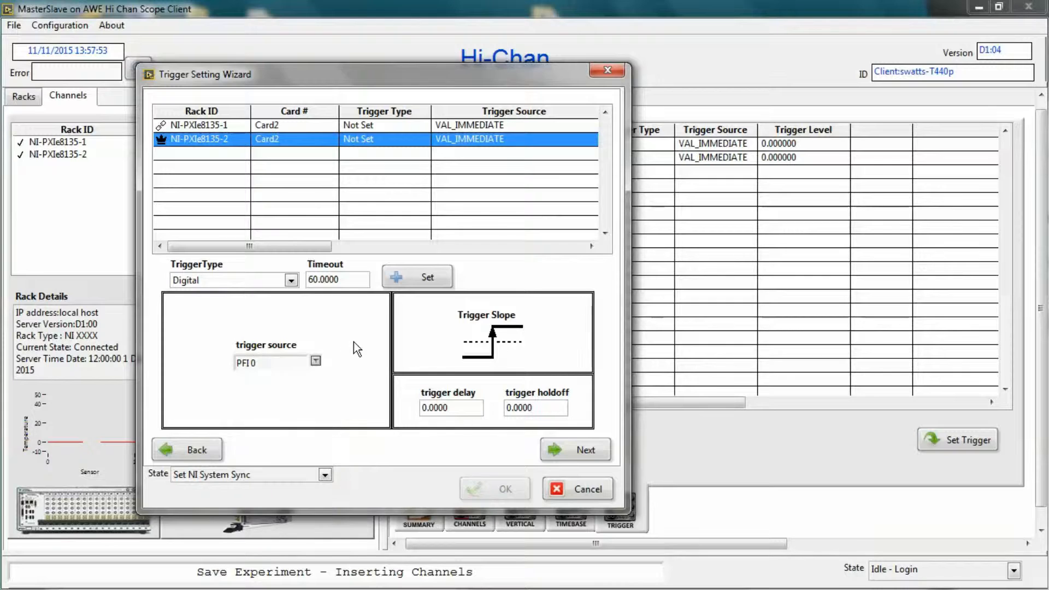
pyautogui.click(411, 278)
pyautogui.click(395, 129)
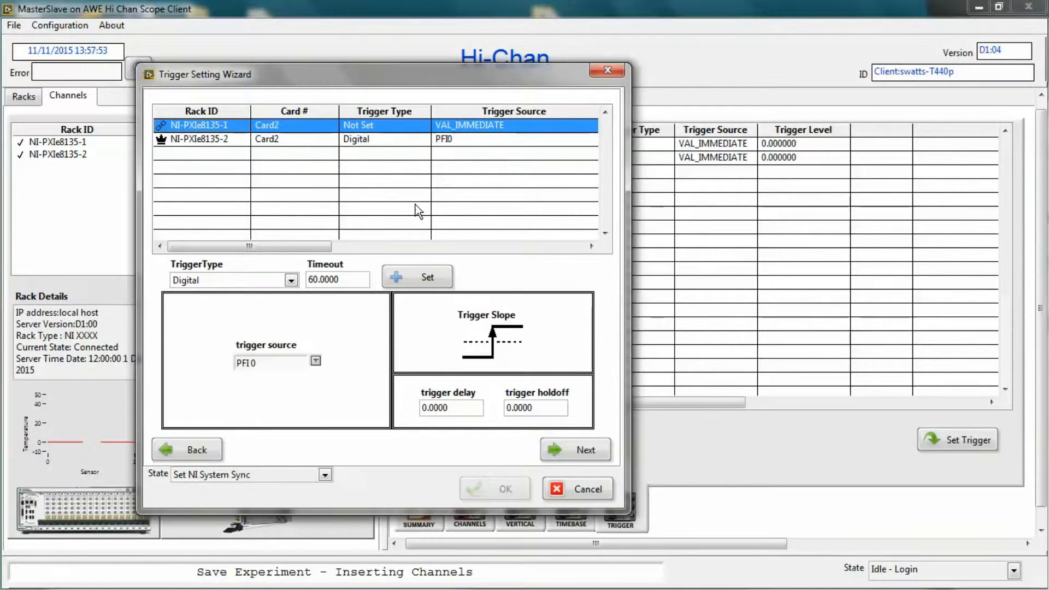
pyautogui.click(433, 277)
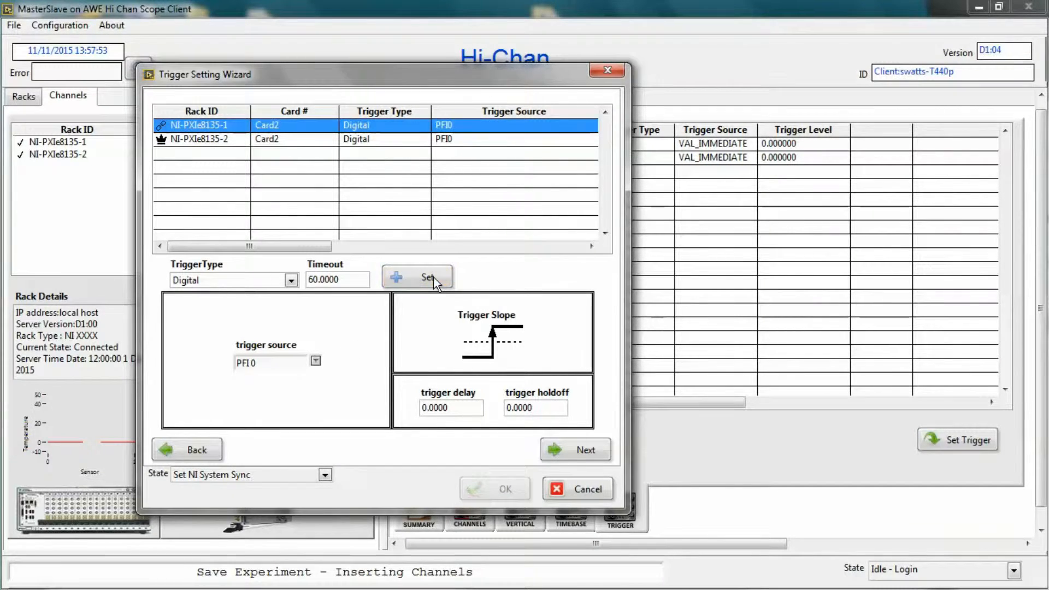
pyautogui.click(571, 447)
pyautogui.click(518, 483)
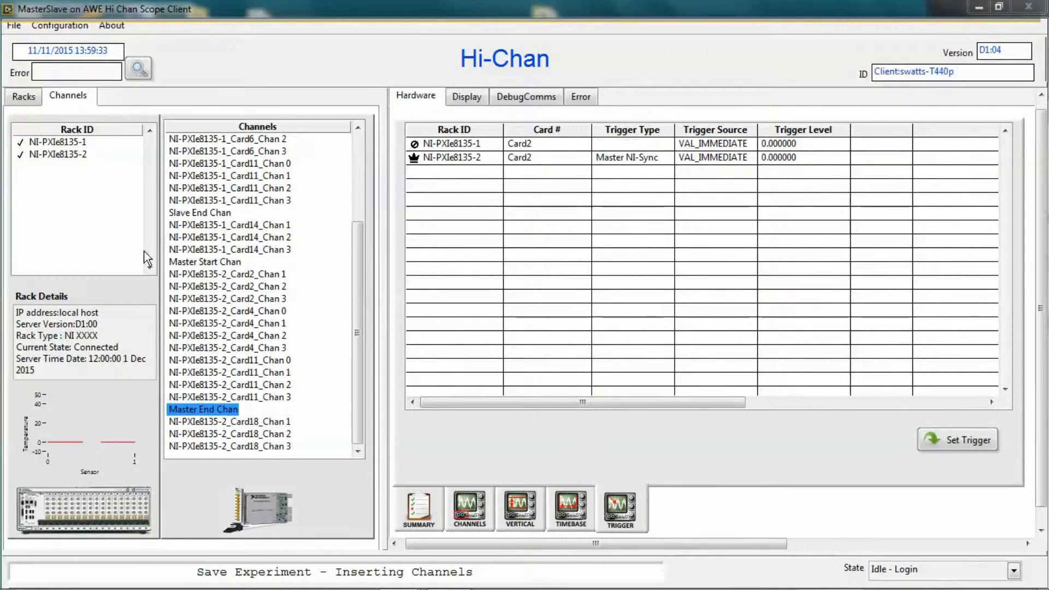
# Check the rack states and the main waveform display, and bring the undocked Master and Slave graphs into view
pyautogui.click(22, 96)
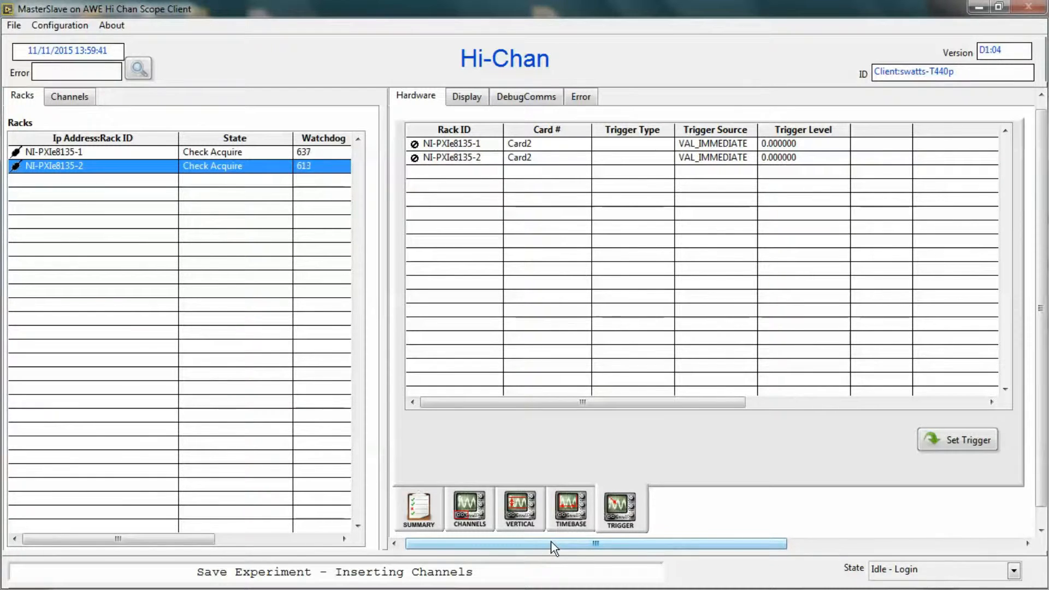
pyautogui.click(478, 97)
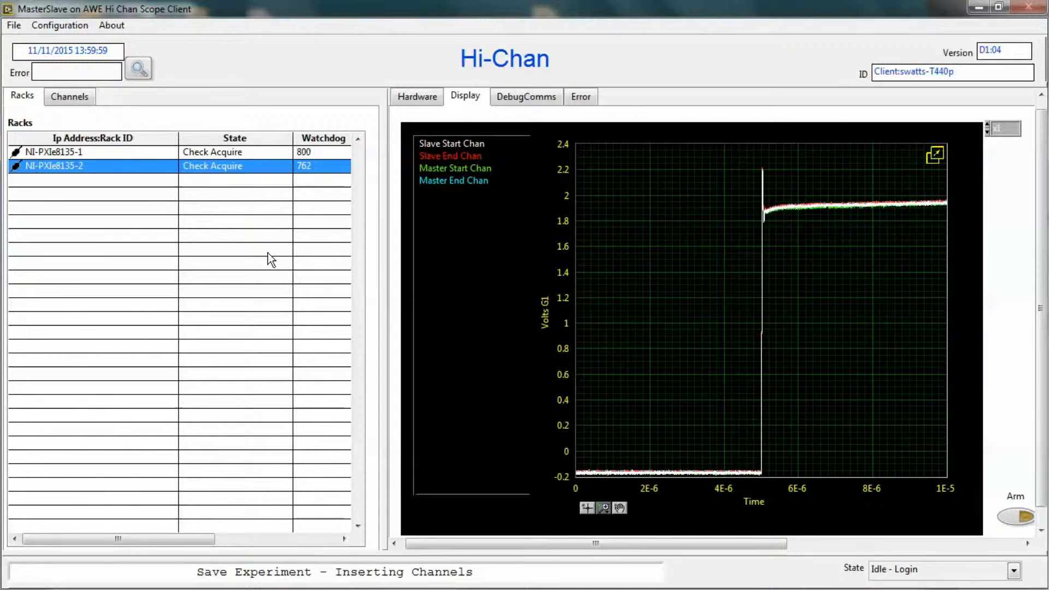
pyautogui.hotkey('alt', 'Tab')
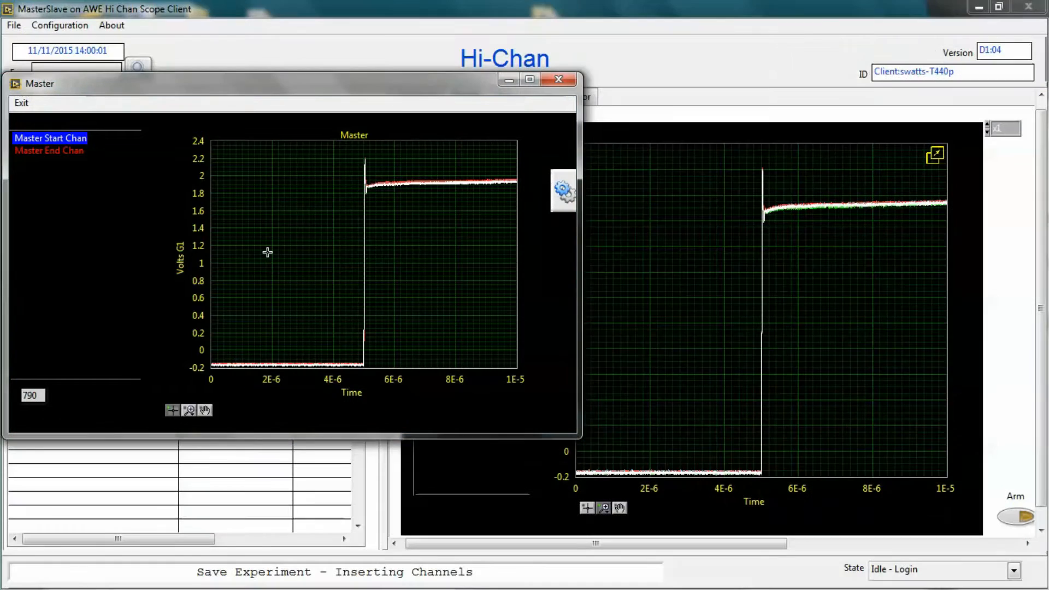
pyautogui.hotkey('alt', 'Tab')
pyautogui.hotkey('alt', 'Tab')
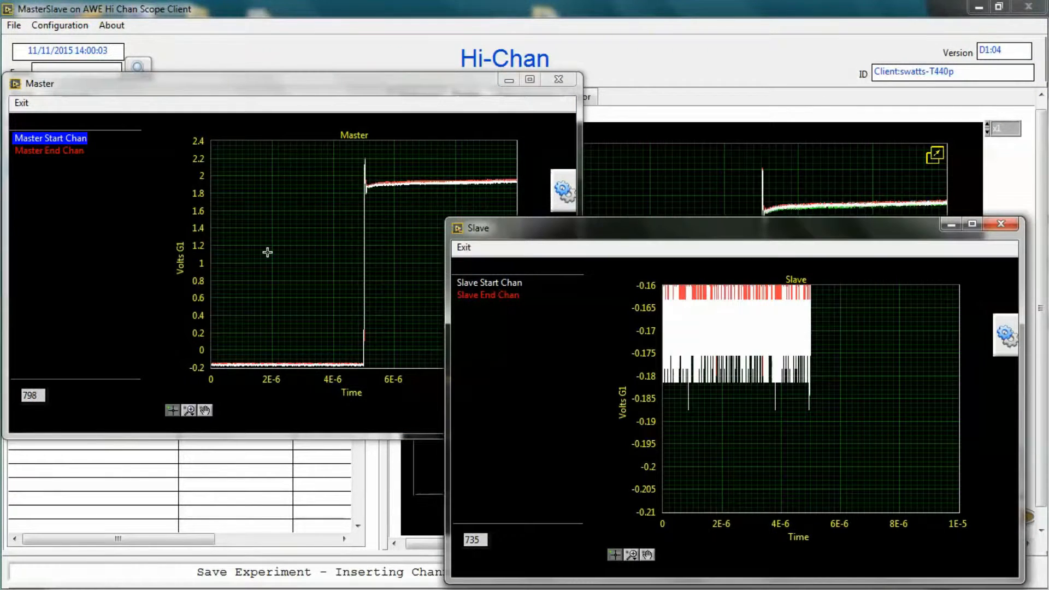
# Enable autoscaling of the Slave graph's Y axis and bring the Master graph window to the front
pyautogui.rightClick(746, 388)
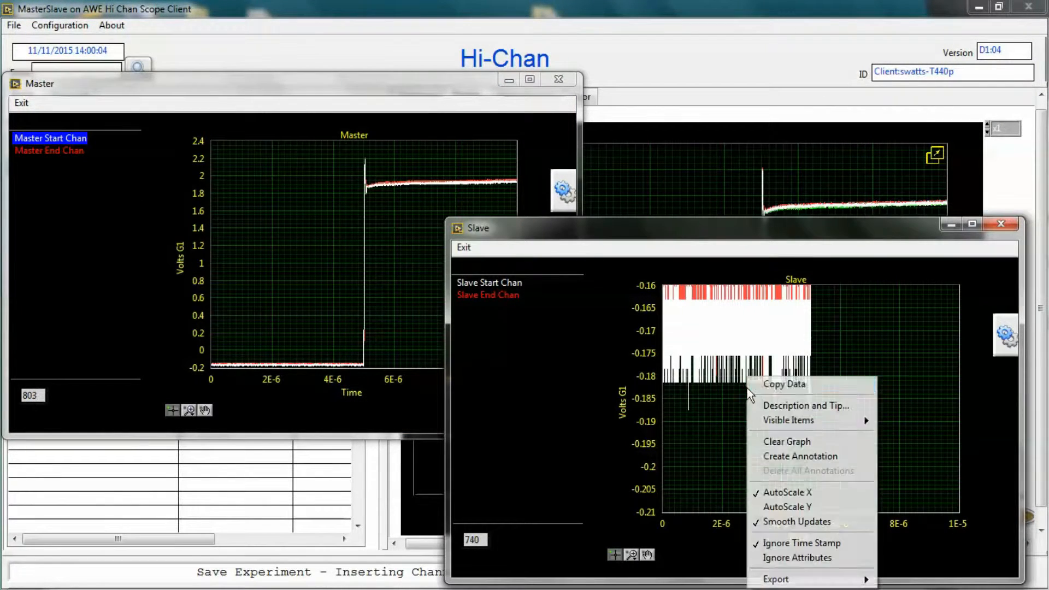
pyautogui.click(801, 492)
pyautogui.rightClick(760, 412)
pyautogui.click(808, 494)
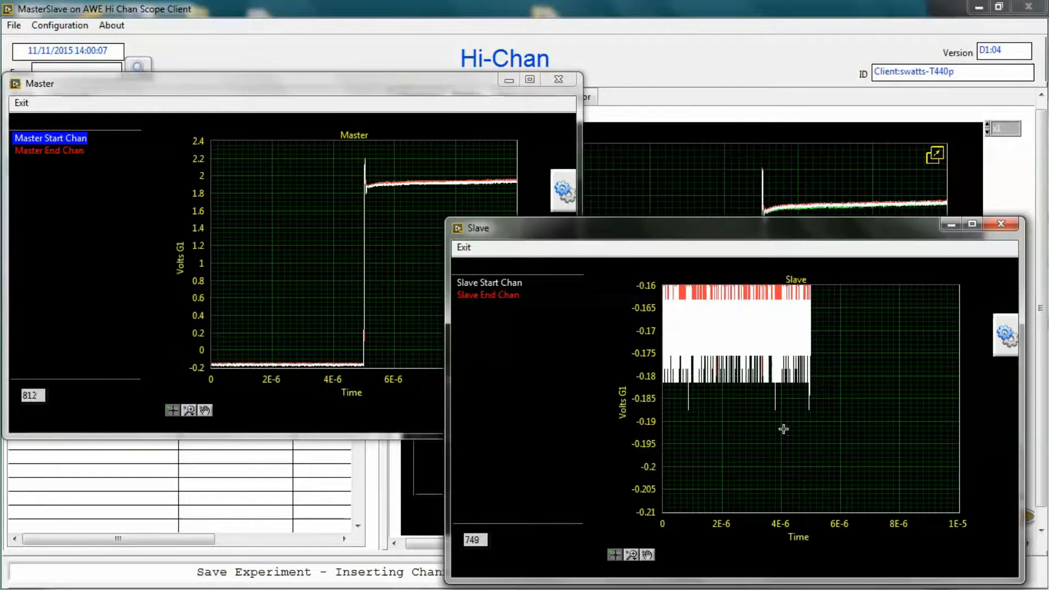
pyautogui.rightClick(785, 428)
pyautogui.click(787, 503)
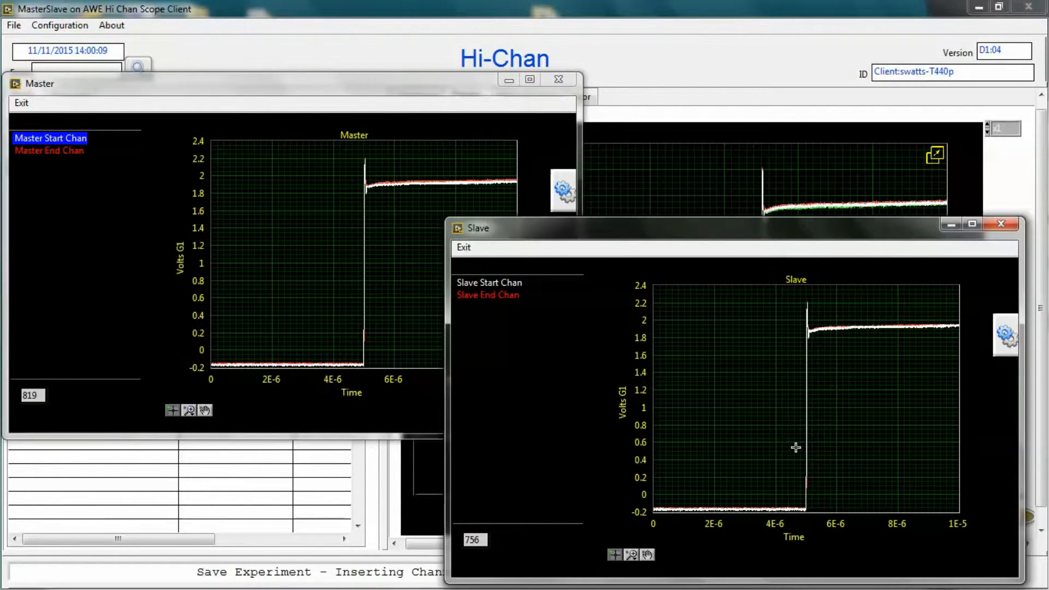
pyautogui.click(173, 86)
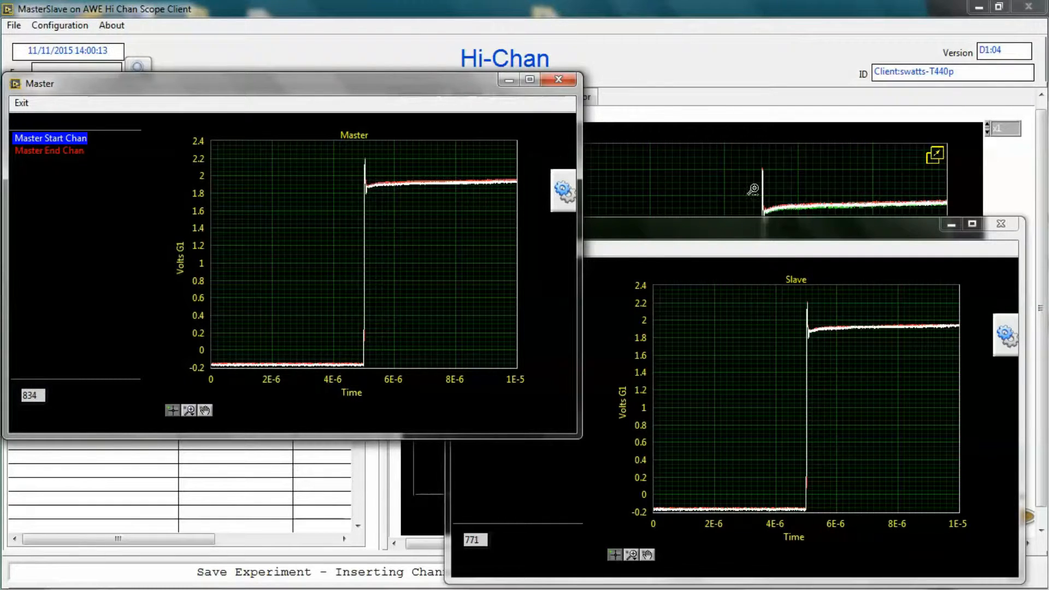
# Undock another copy of the main waveform graph named "both" and move its window higher on the screen
pyautogui.click(935, 155)
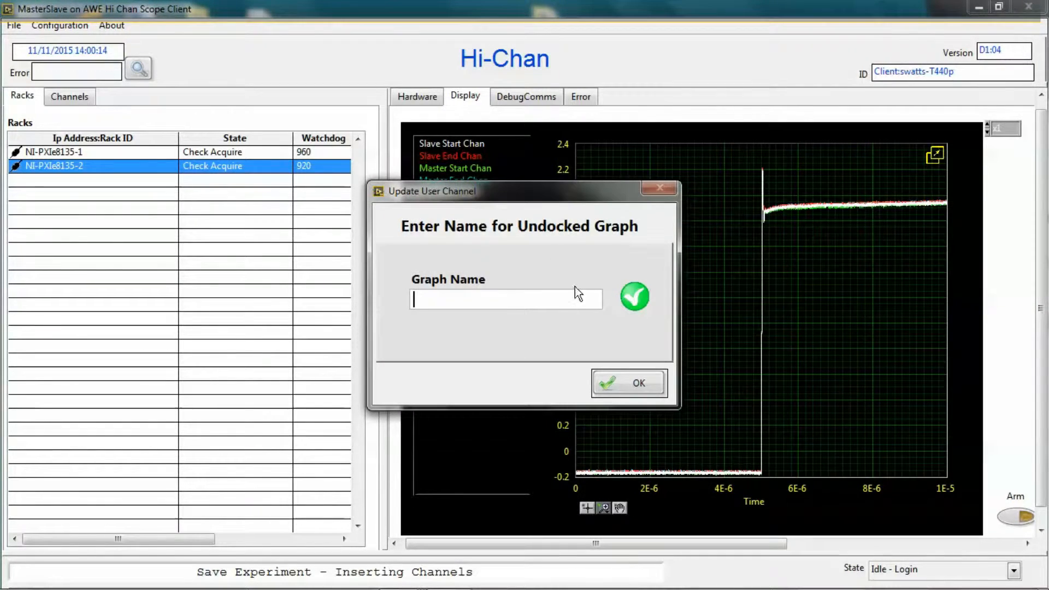
pyautogui.write('both')
pyautogui.click(623, 379)
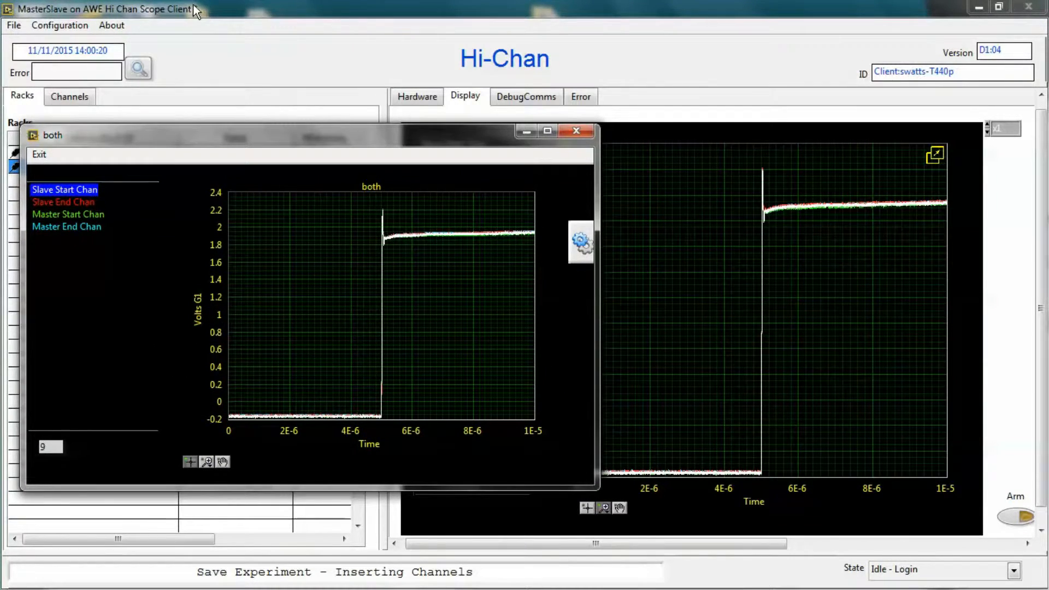
pyautogui.moveTo(332, 142); pyautogui.dragTo(422, 75)
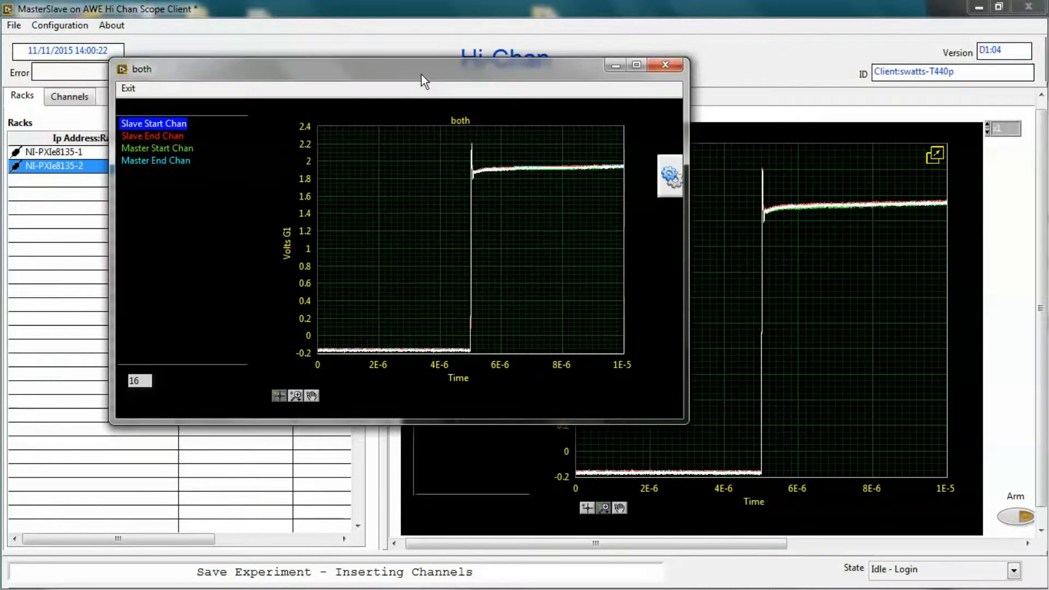
# Add a Horiz Start cursor named H1 to the "both" graph
pyautogui.click(675, 179)
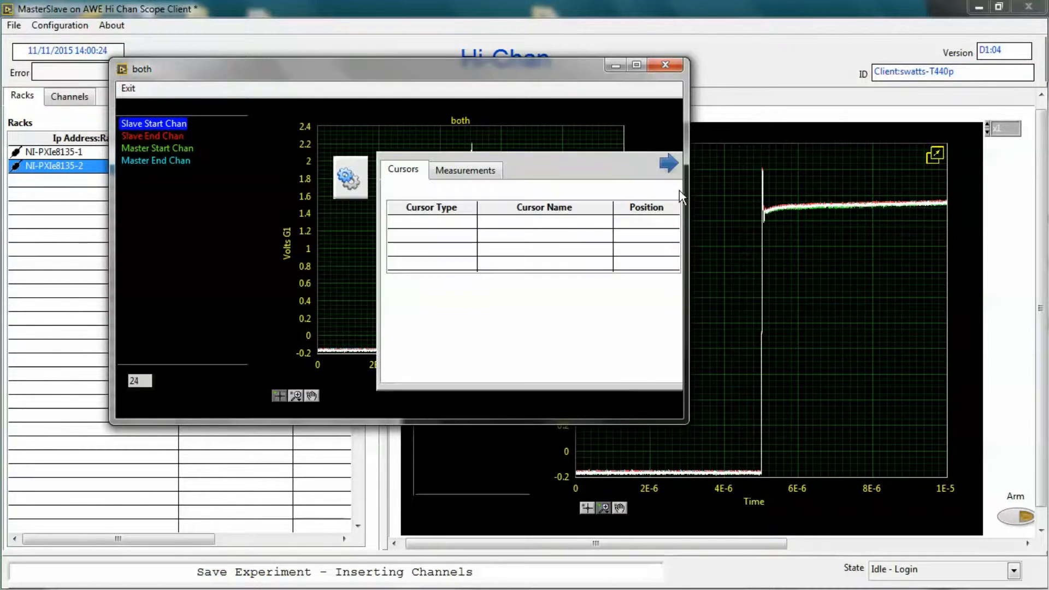
pyautogui.rightClick(513, 221)
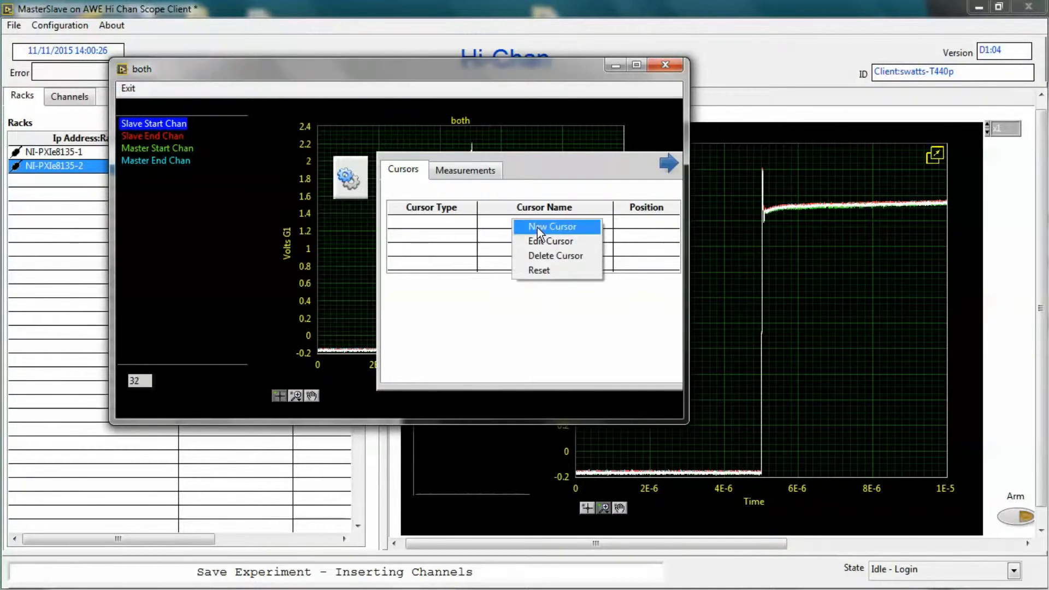
pyautogui.click(539, 226)
pyautogui.click(621, 284)
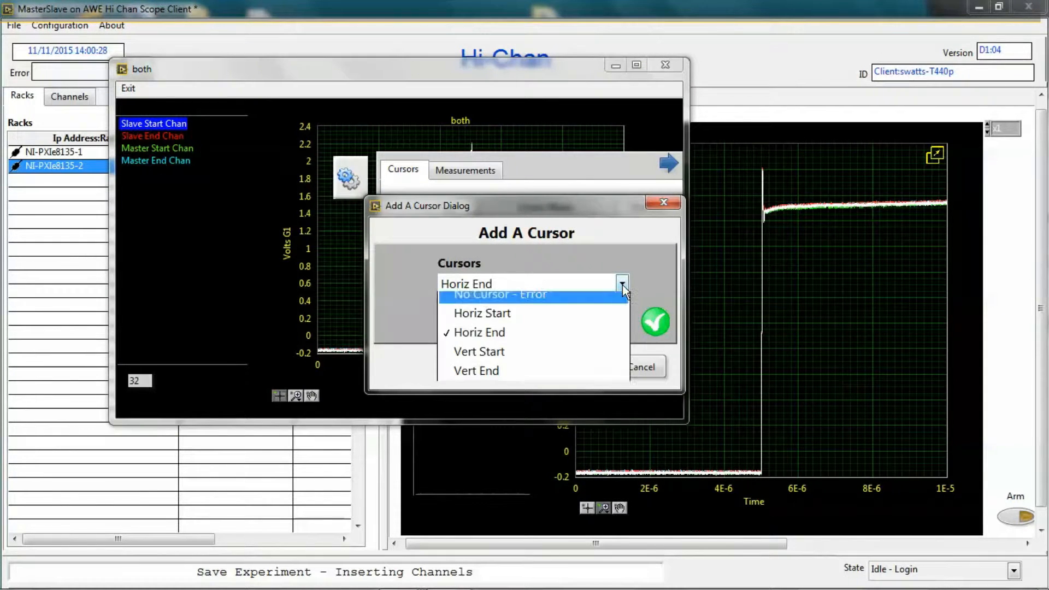
pyautogui.click(536, 319)
pyautogui.click(524, 322)
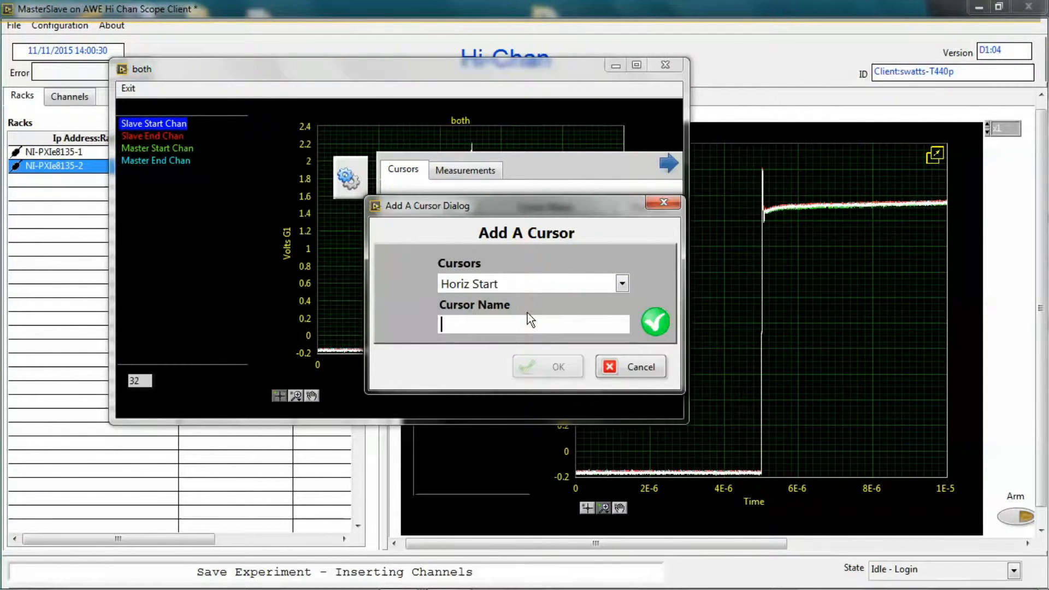
pyautogui.write('H1')
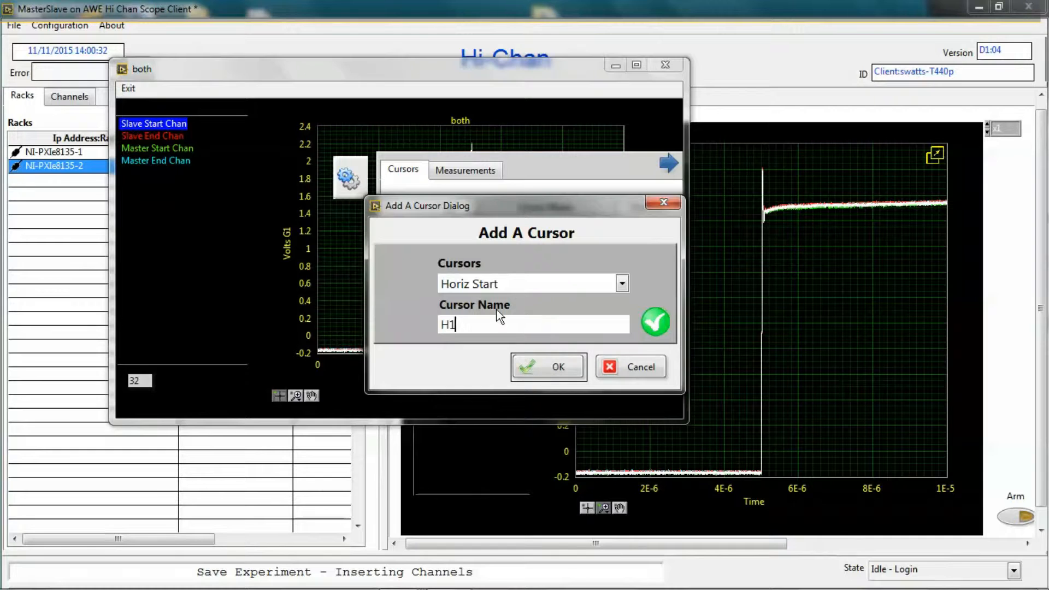
pyautogui.click(557, 366)
# Add a Horiz End cursor named H2 to the "both" graph
pyautogui.rightClick(523, 238)
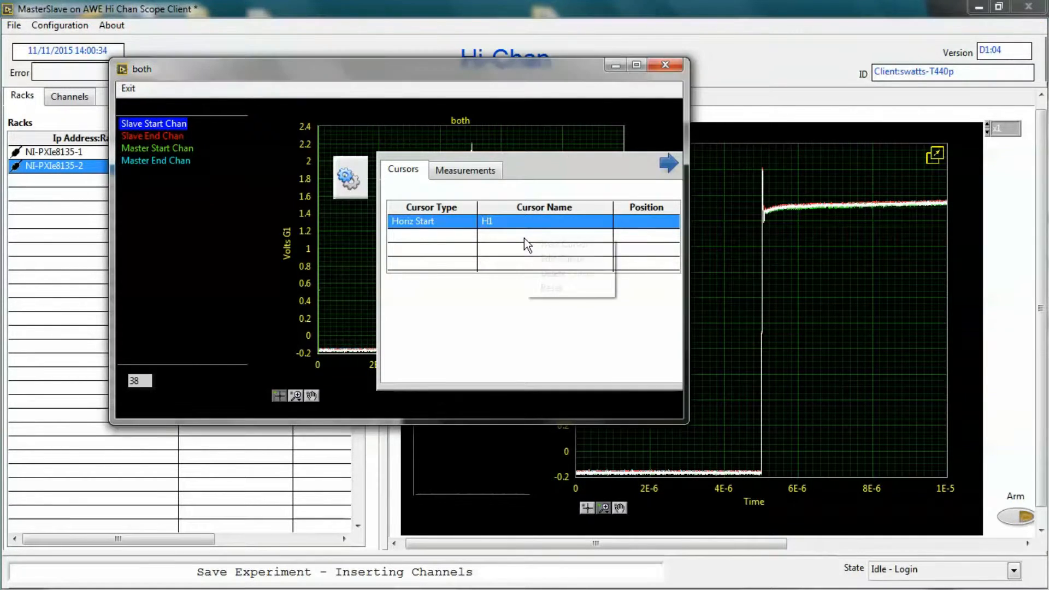
pyautogui.click(564, 248)
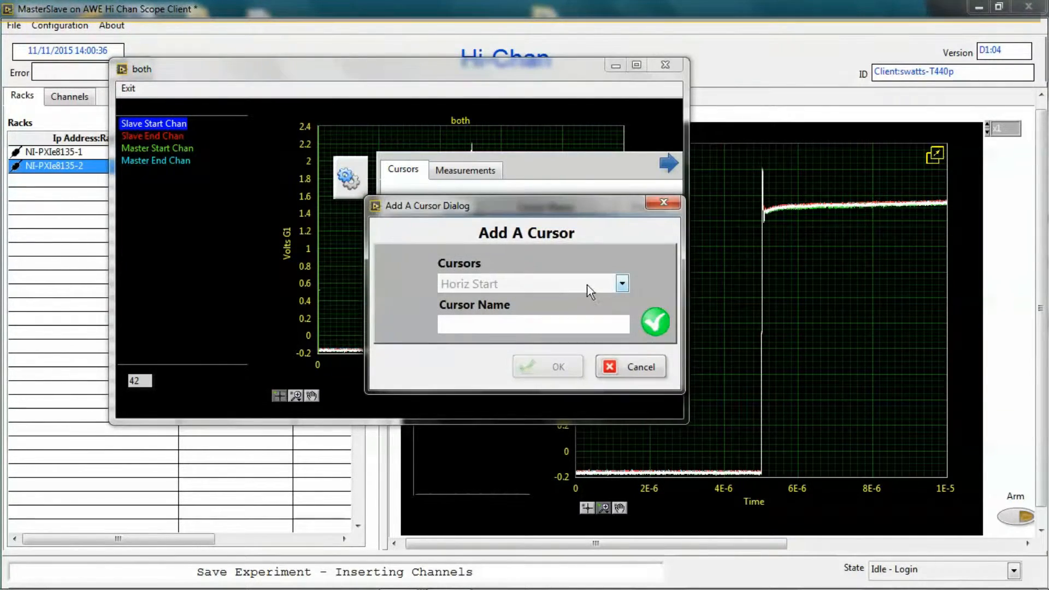
pyautogui.click(622, 283)
pyautogui.click(502, 338)
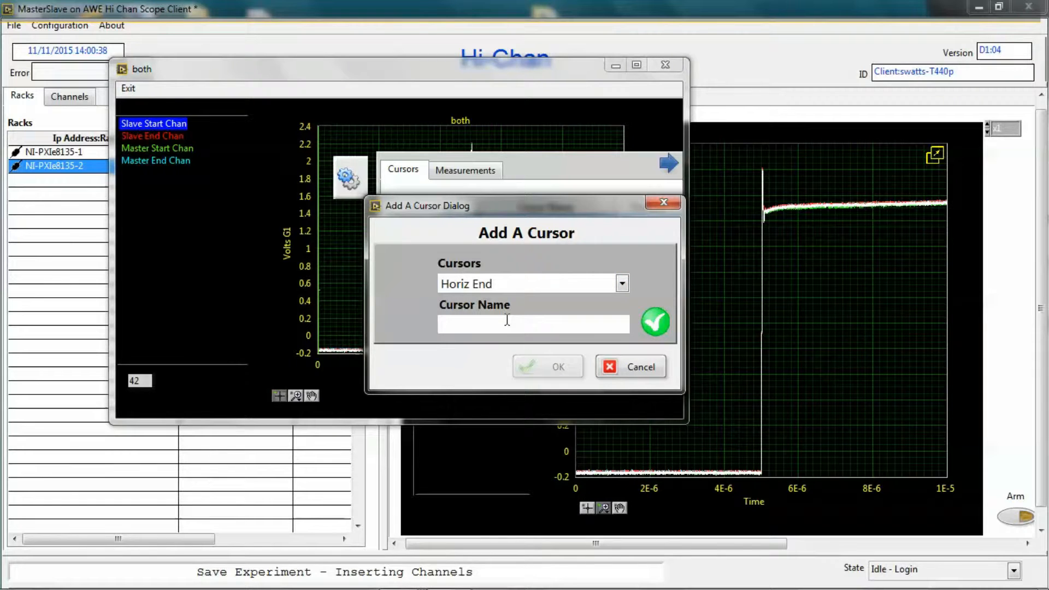
pyautogui.click(511, 321)
pyautogui.write('H2')
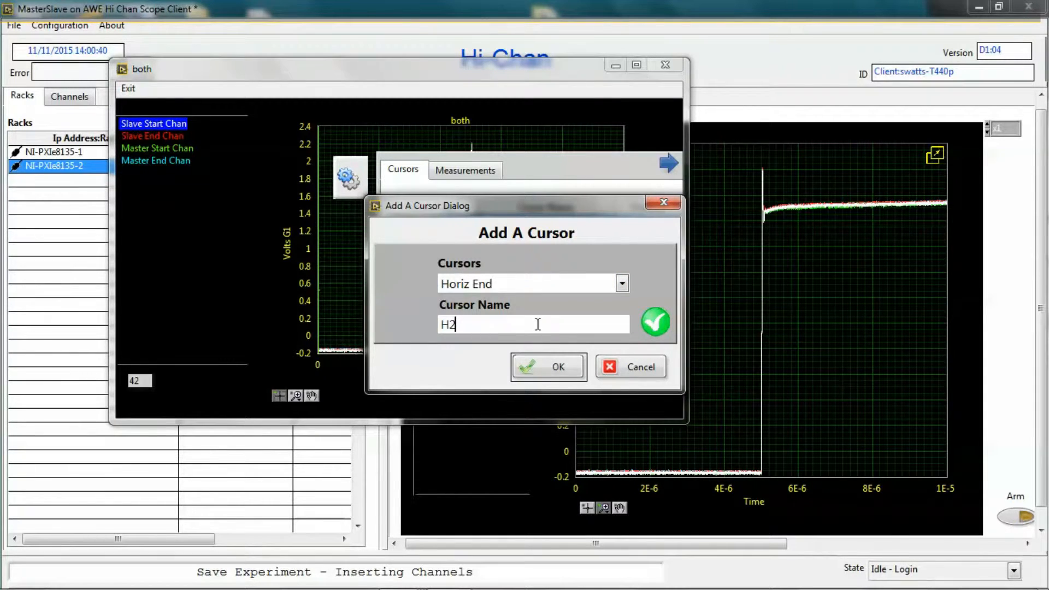
pyautogui.click(543, 368)
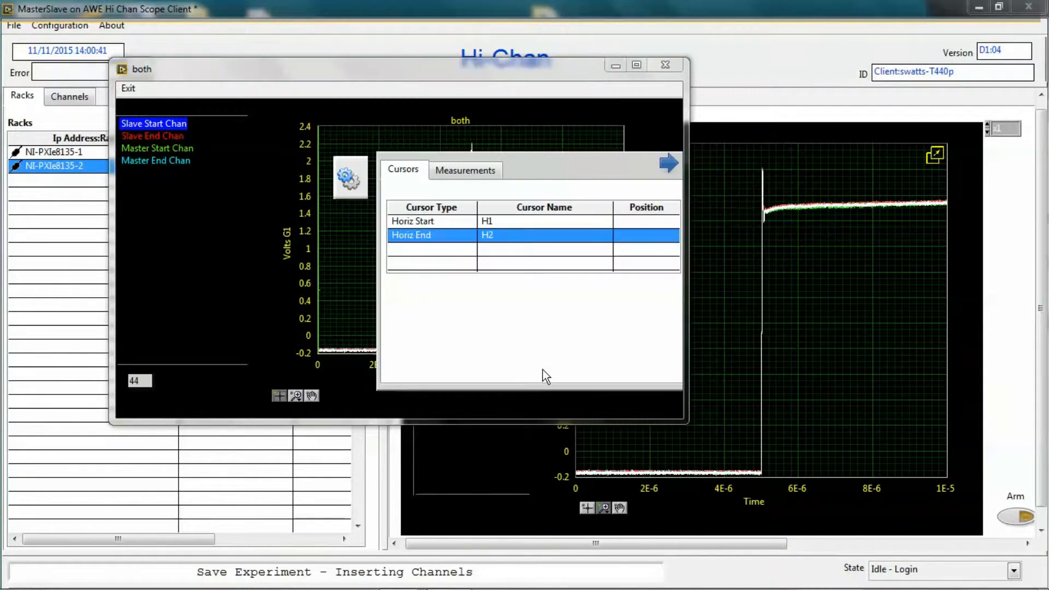
# Add a Horiz Span measurement to the "both" graph and collapse its cursor and measurement settings
pyautogui.click(484, 172)
pyautogui.rightClick(490, 210)
pyautogui.click(509, 215)
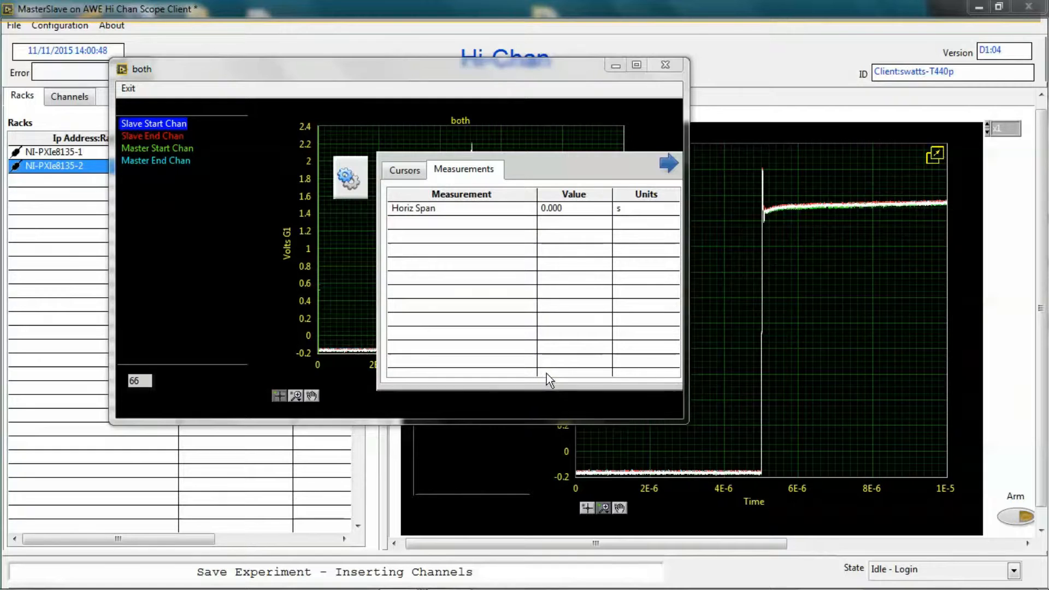
pyautogui.click(665, 159)
pyautogui.click(664, 163)
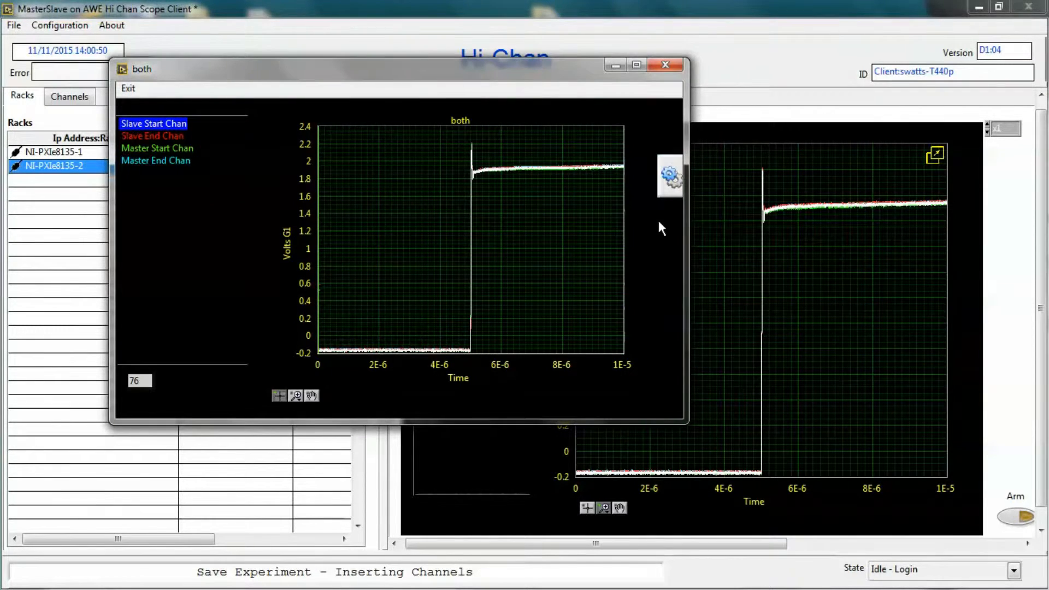
# Maximise the "both" graph and place its two cursors on either side of the rising edge, at about 4.96E-6 and 5.07E-6 s
pyautogui.click(636, 65)
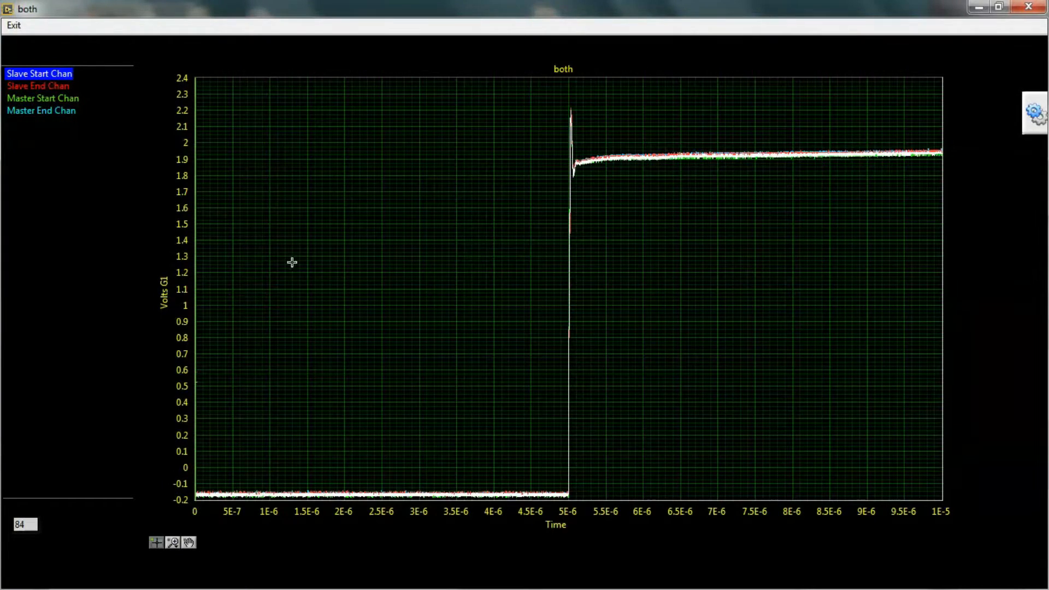
pyautogui.moveTo(196, 303); pyautogui.dragTo(575, 265)
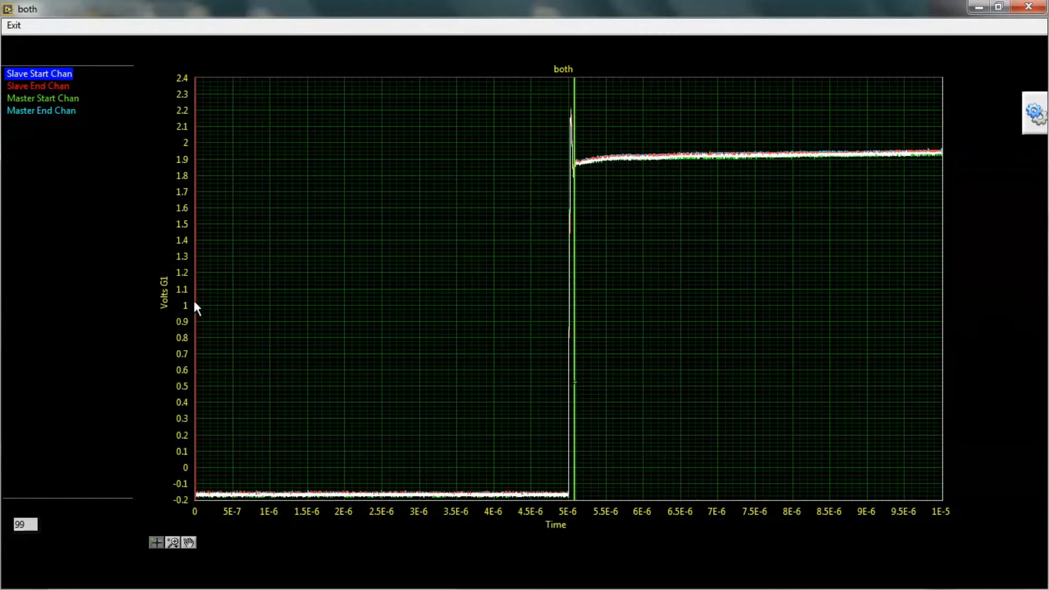
pyautogui.moveTo(196, 297); pyautogui.dragTo(573, 276)
# Move the two cursors onto the rising edge, at about 5.013E-6 and 5.0145E-6 s, and show the Horiz Span measurement
pyautogui.click(174, 542)
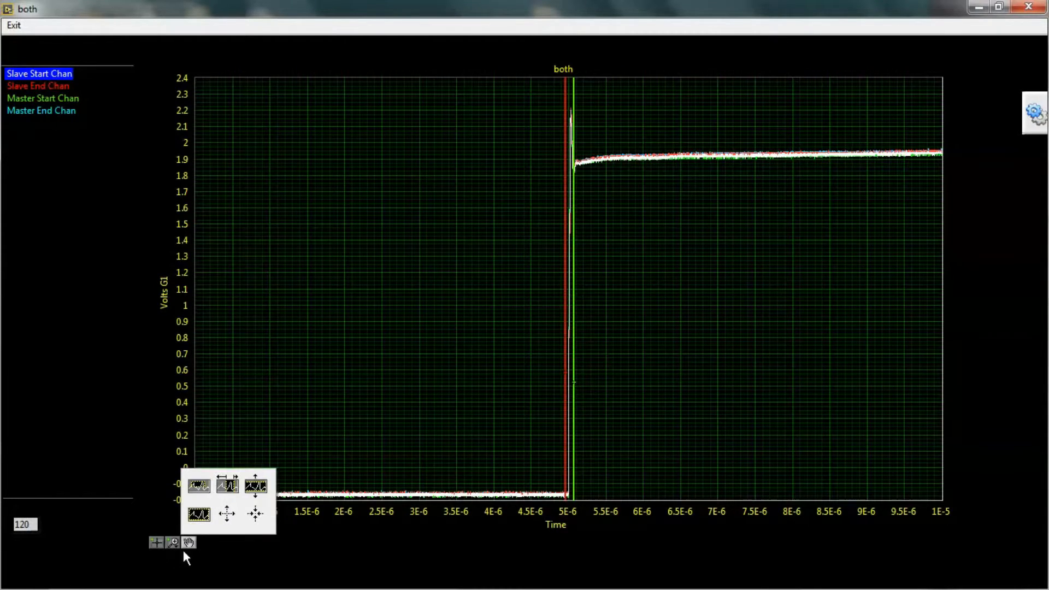
pyautogui.rightClick(462, 262)
pyautogui.click(509, 381)
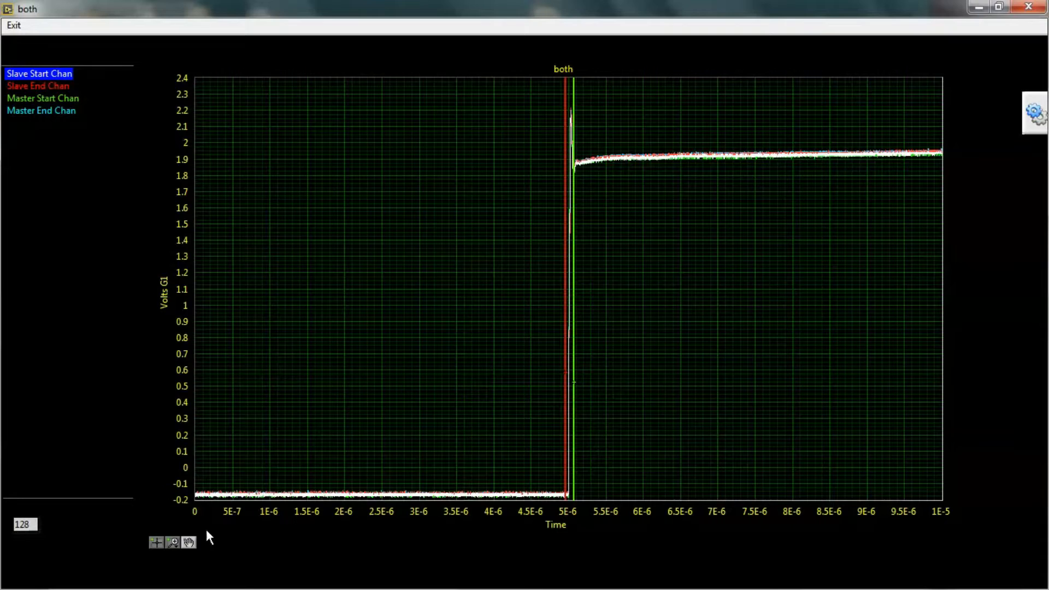
pyautogui.click(175, 543)
pyautogui.click(226, 483)
pyautogui.moveTo(578, 155); pyautogui.dragTo(559, 160)
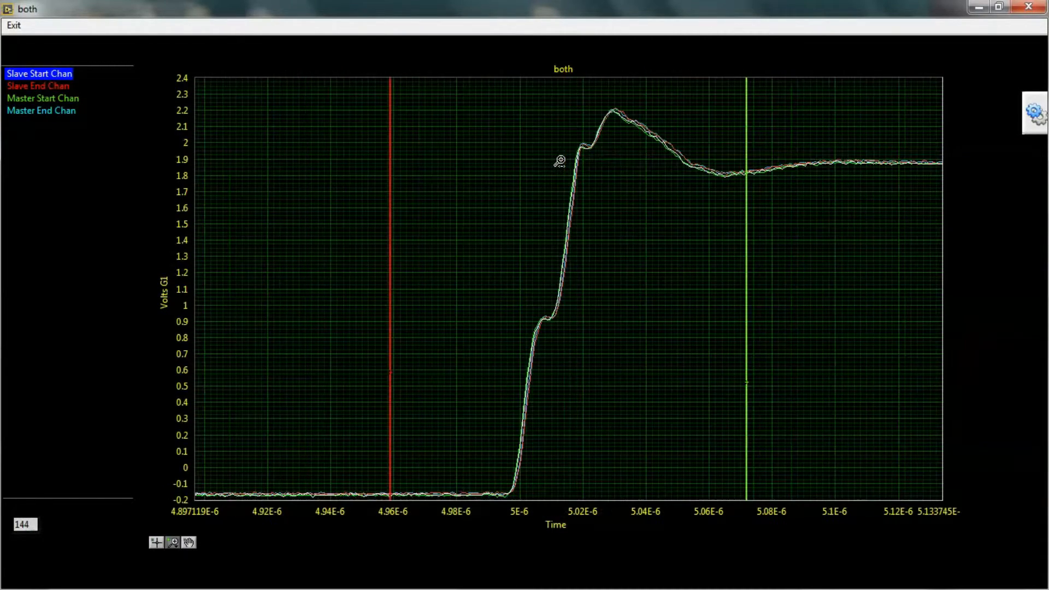
pyautogui.click(157, 542)
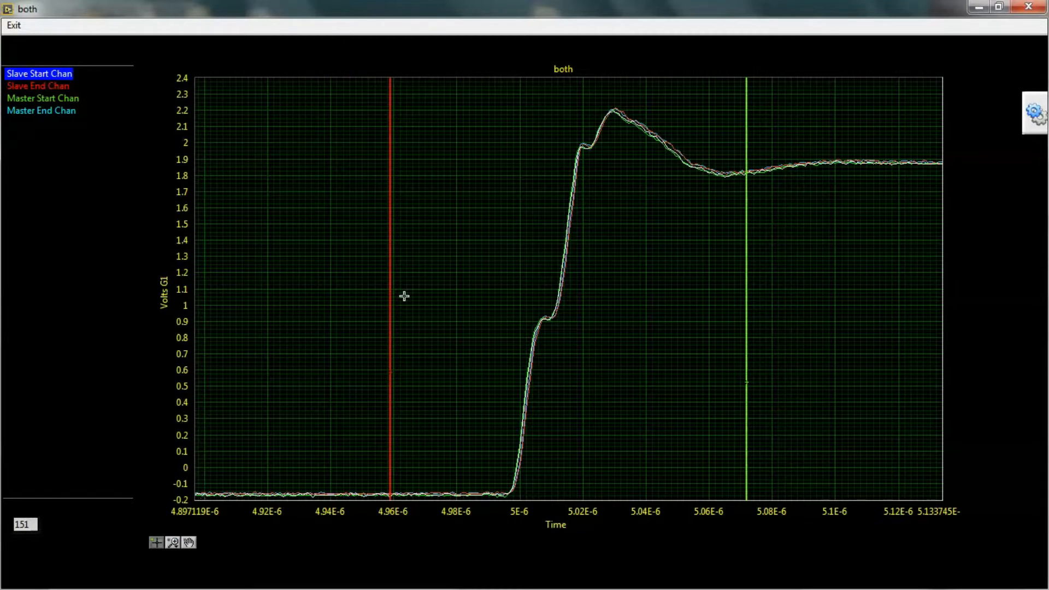
pyautogui.moveTo(390, 289); pyautogui.dragTo(560, 279)
pyautogui.moveTo(747, 279); pyautogui.dragTo(566, 282)
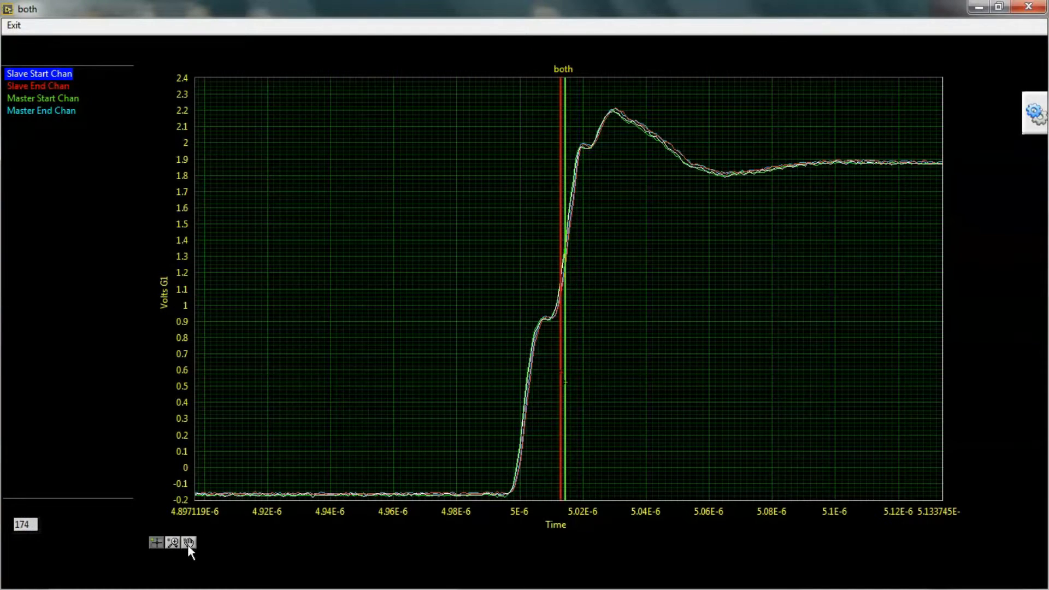
pyautogui.click(1034, 114)
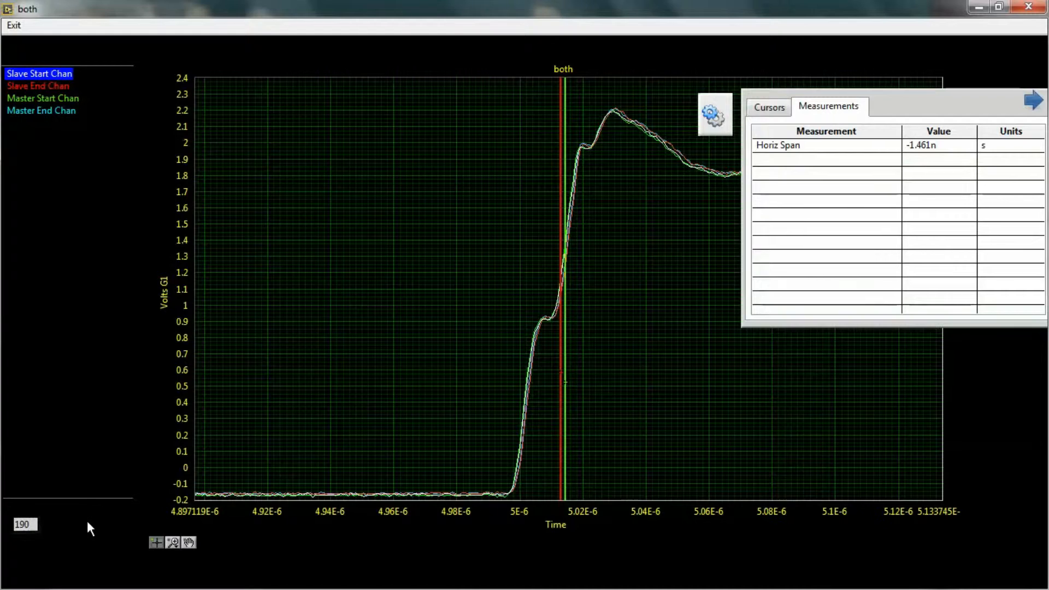
# Reposition the cursors at about 5.0125E-6 and 5.0134E-6 s to measure the time offset between the traces on the rising edge
pyautogui.click(171, 542)
pyautogui.click(231, 490)
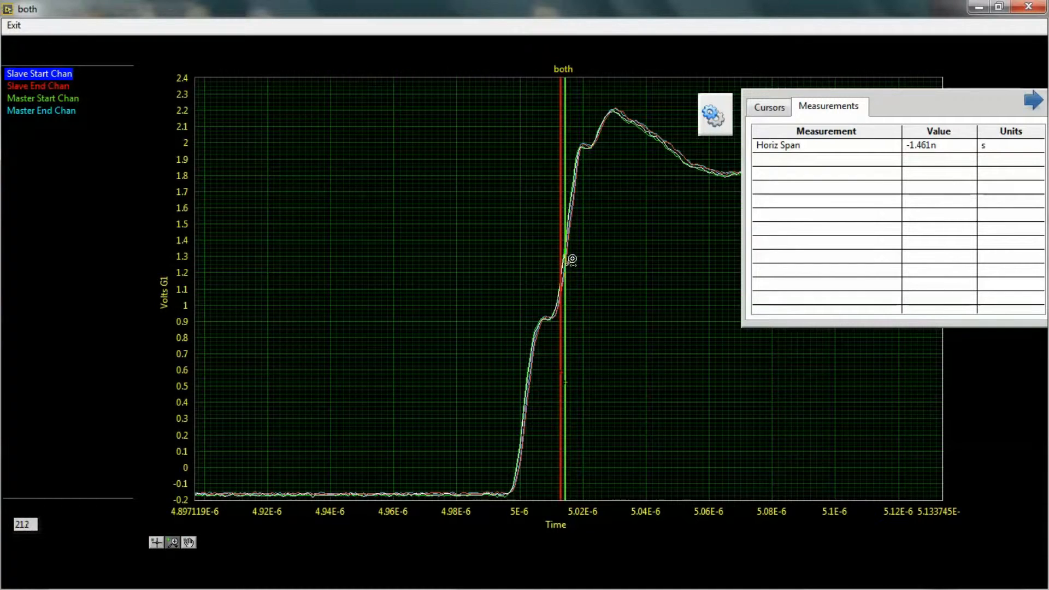
pyautogui.moveTo(571, 259); pyautogui.dragTo(555, 262)
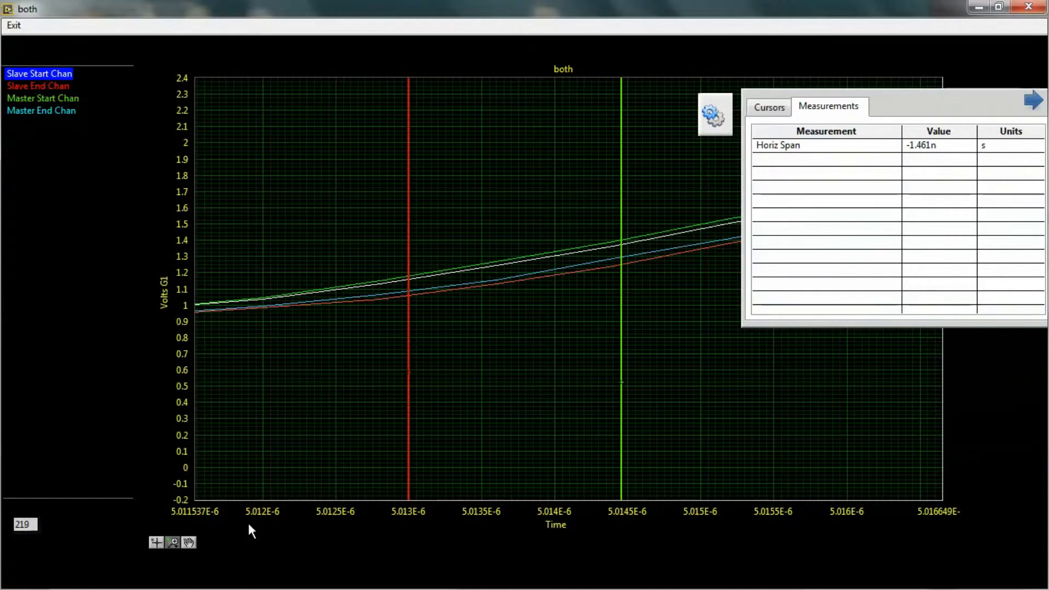
pyautogui.click(155, 541)
pyautogui.moveTo(407, 303); pyautogui.dragTo(334, 305)
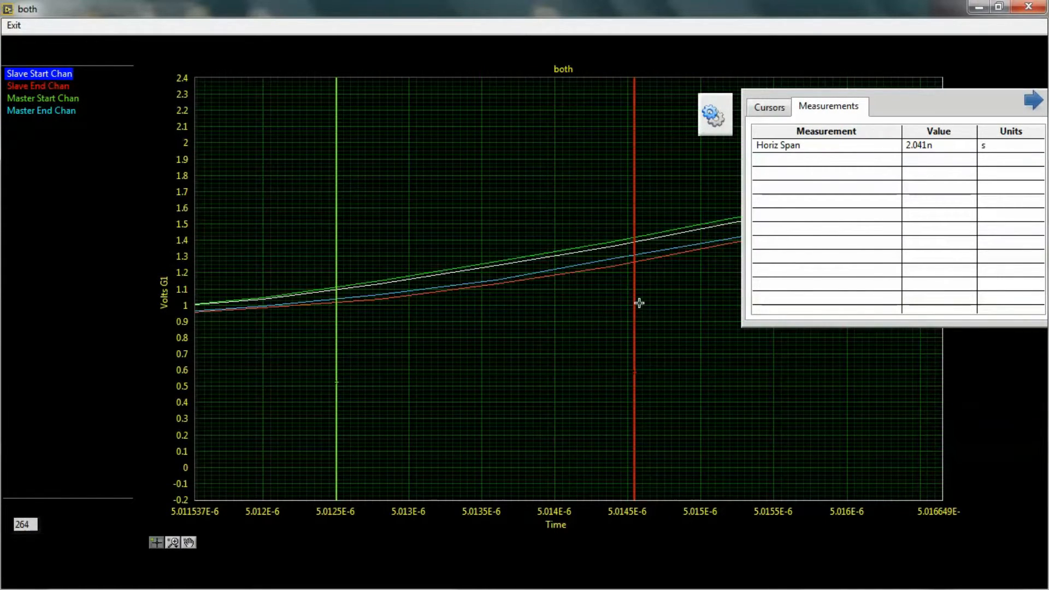
pyautogui.moveTo(633, 304); pyautogui.dragTo(465, 305)
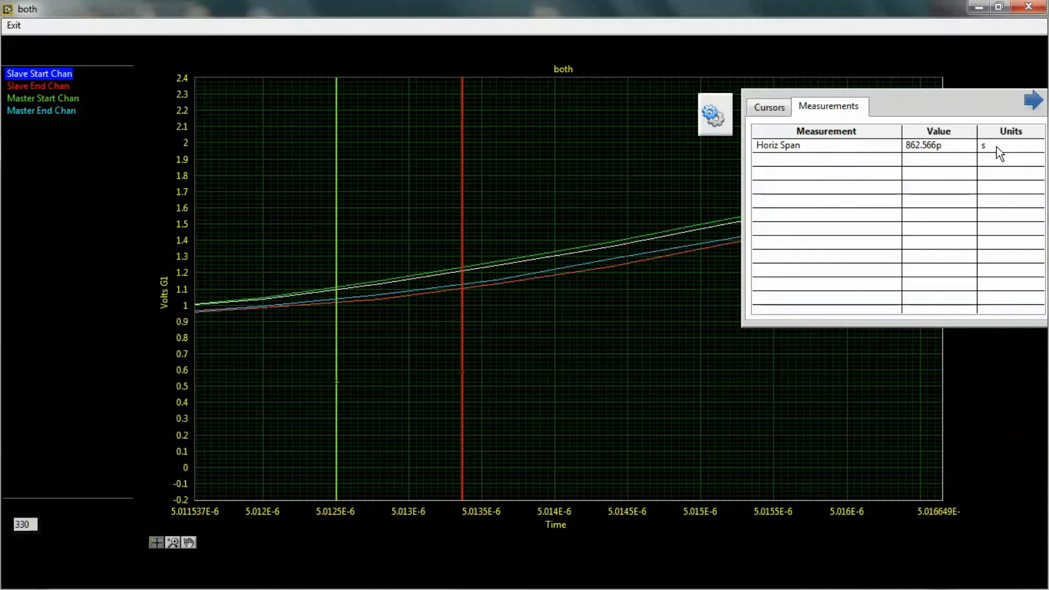
# Close the "both" graph window and exit the scope client
pyautogui.click(1034, 100)
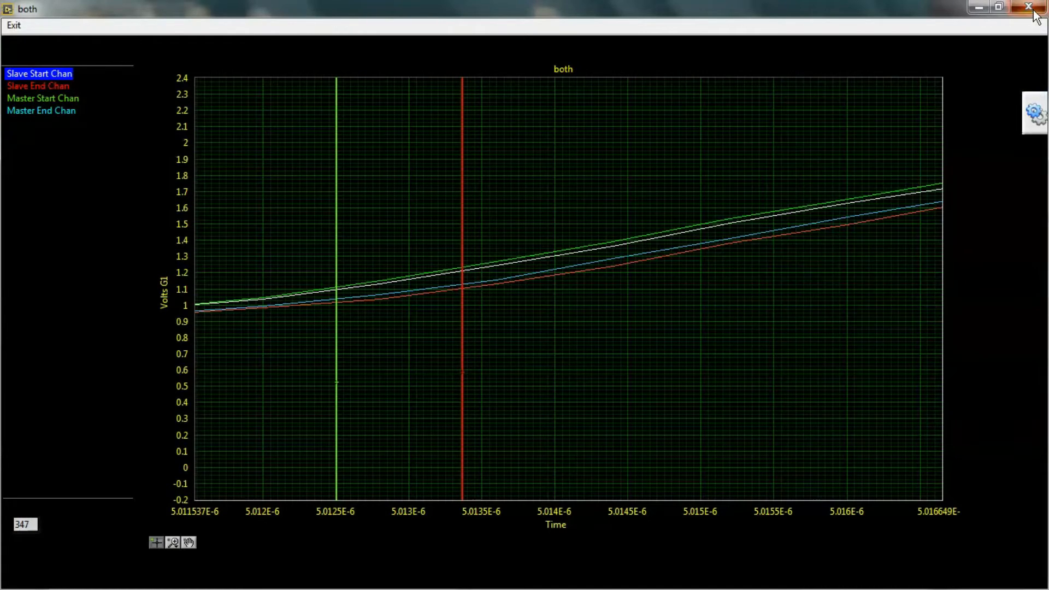
pyautogui.click(1028, 6)
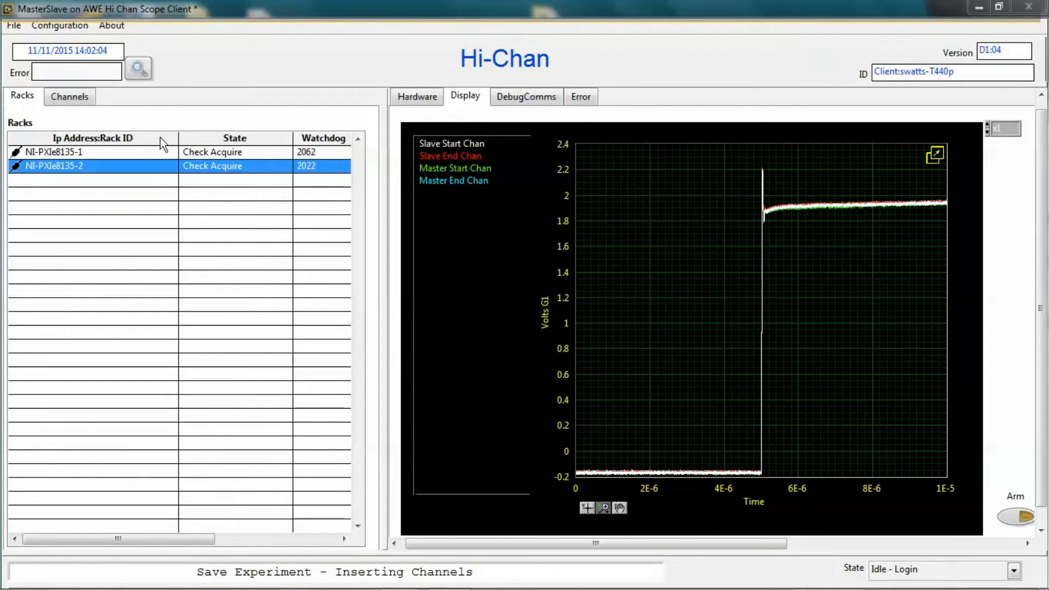
pyautogui.click(13, 26)
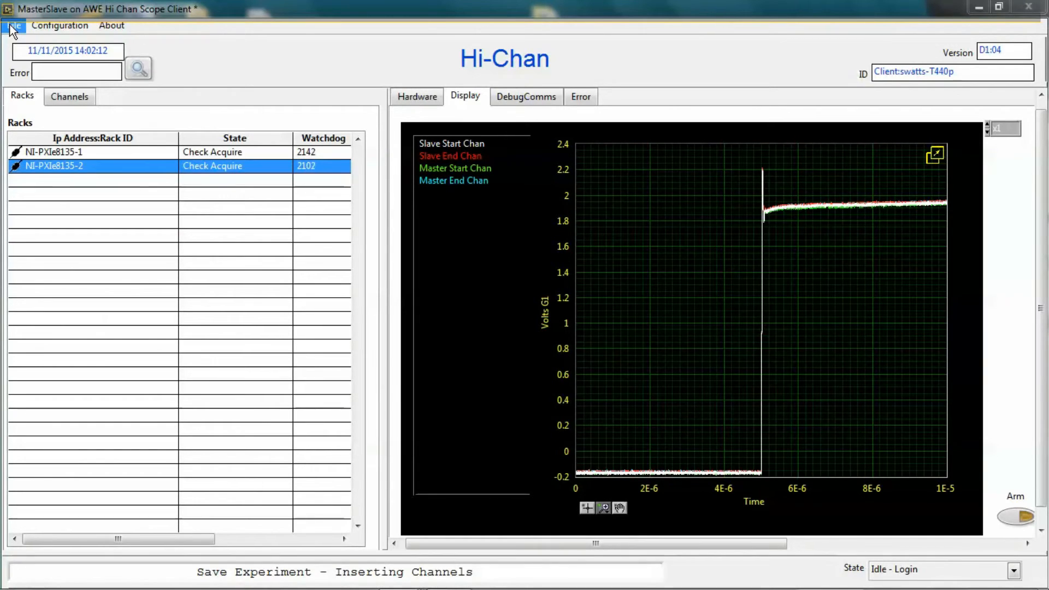
pyautogui.click(12, 28)
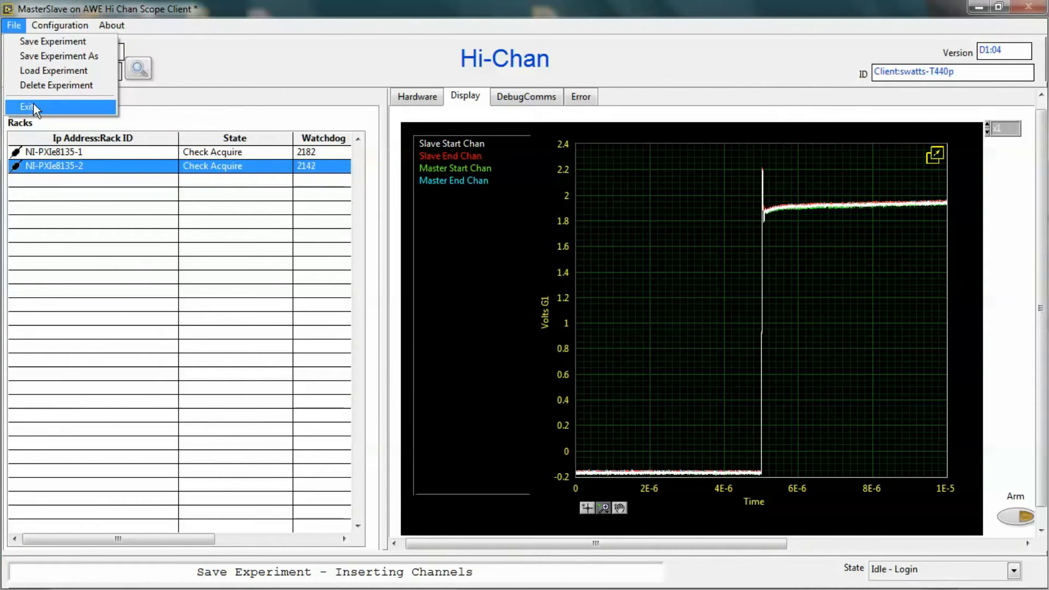
pyautogui.click(34, 104)
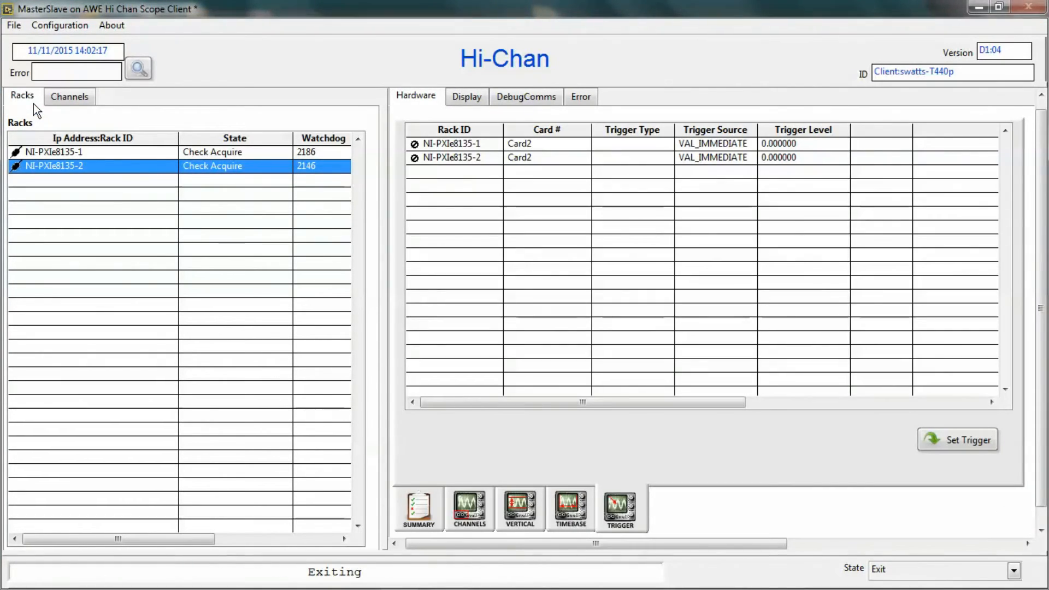